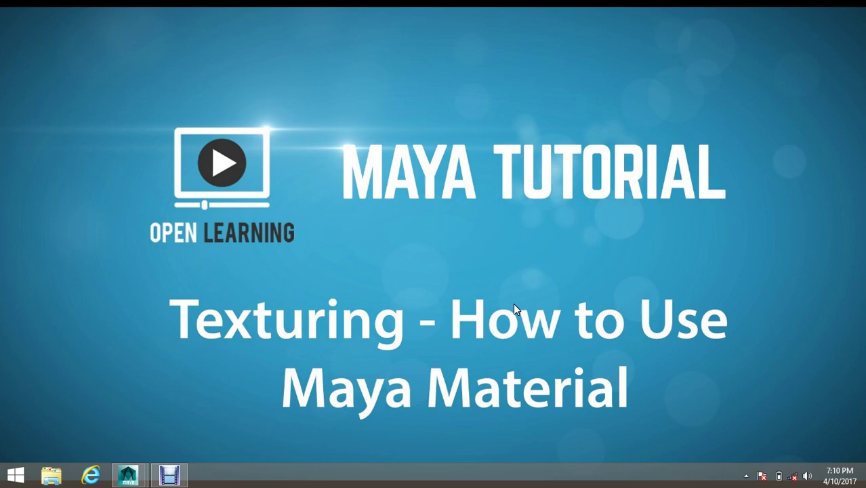
Bring the Hypershade window, listing lambert1, particle and shaderGlow, to the front
mouse_move(128, 474)
left_click(207, 427)
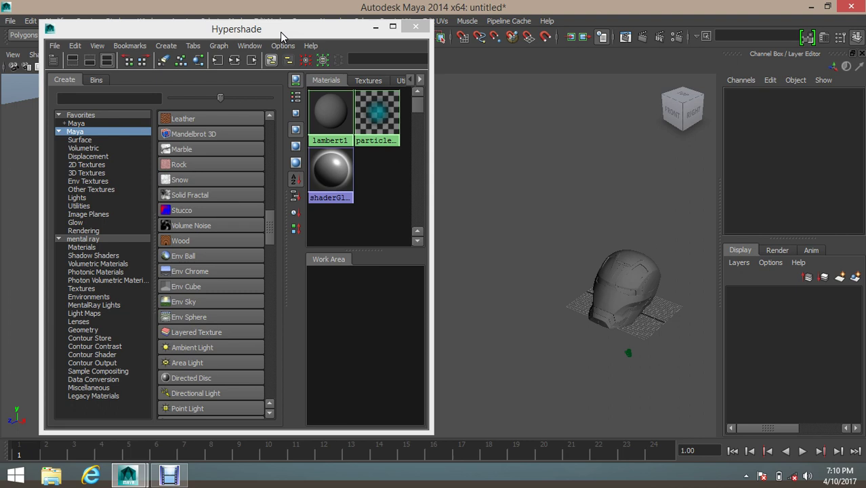
left_click_drag(280, 32, 280, 58)
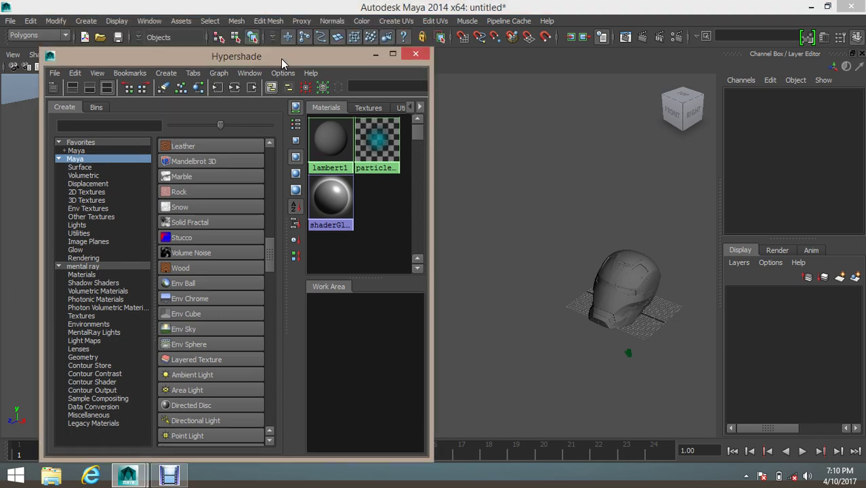
left_click(82, 161)
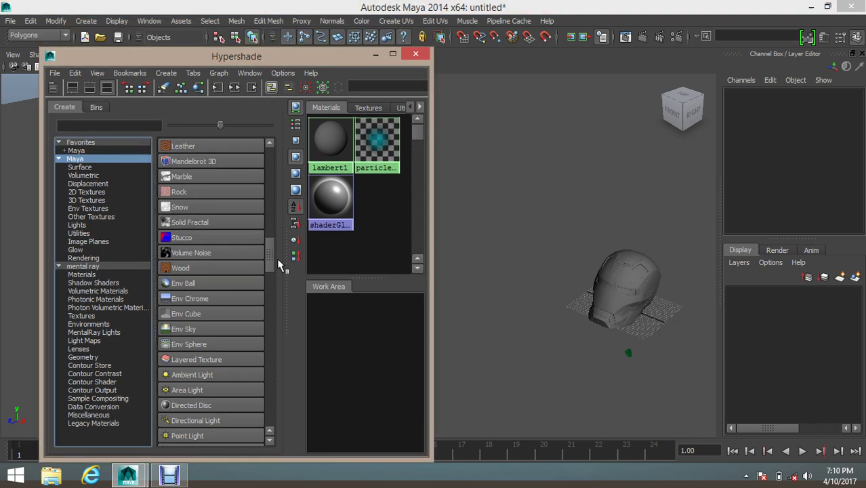
mouse_move(273, 255)
left_mouse_down()
mouse_move(271, 243)
mouse_move(272, 251)
left_mouse_up()
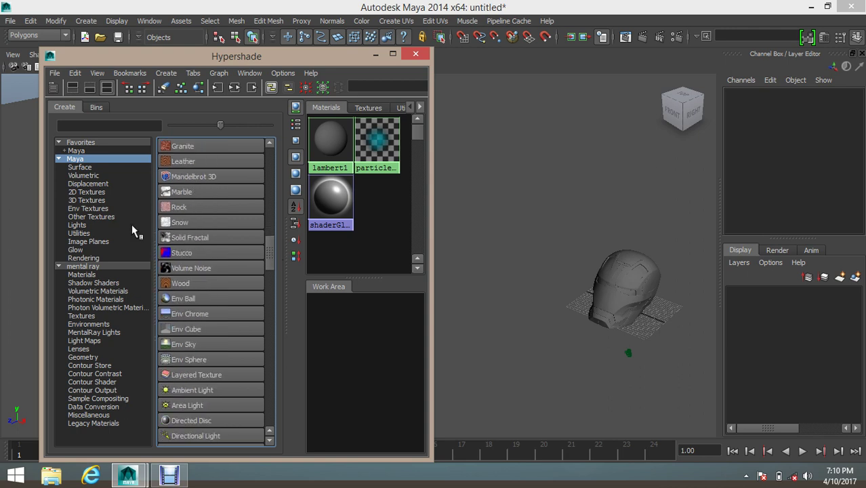
left_click(88, 166)
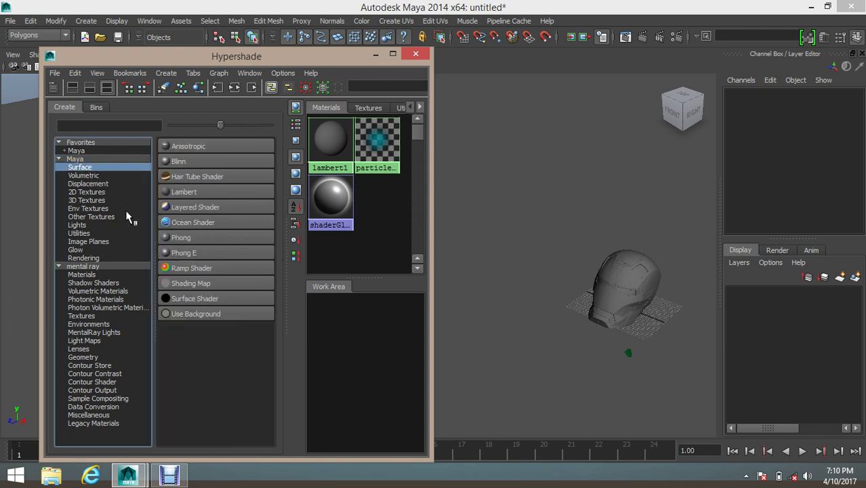
left_click(80, 175)
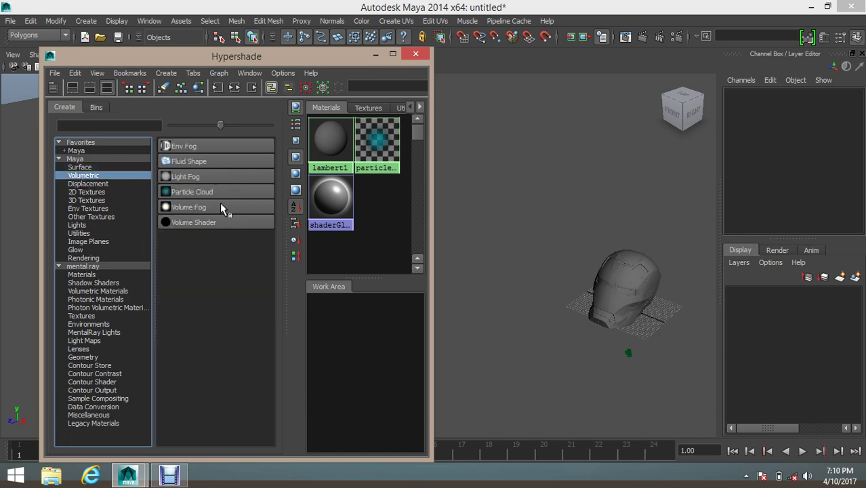
left_click(75, 158)
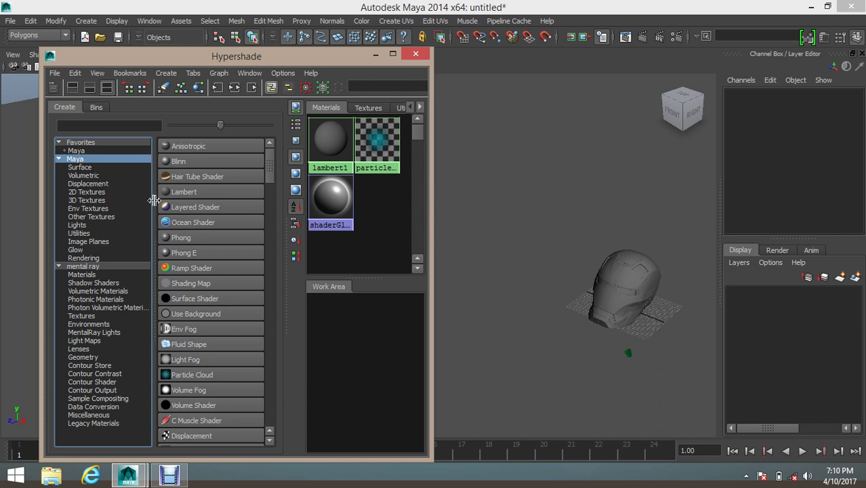
mouse_move(268, 164)
left_mouse_down()
mouse_move(280, 232)
mouse_move(276, 167)
left_mouse_up()
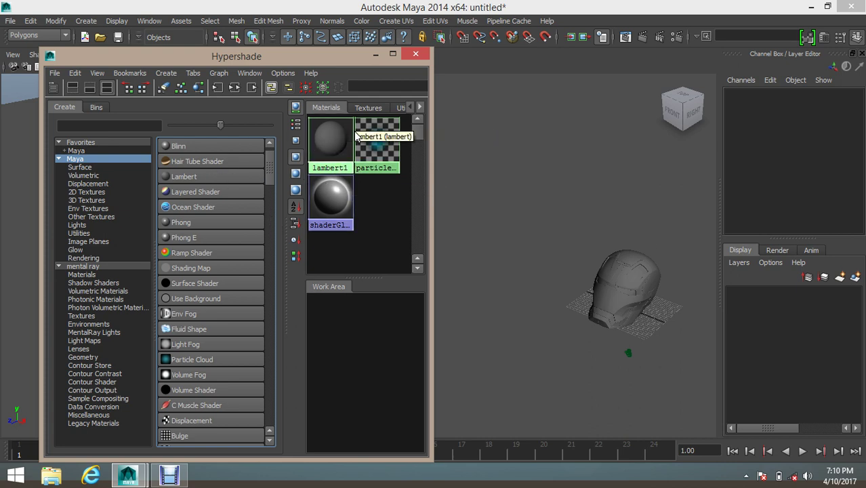
Create a lambert2 material, centre it in the work area, and hide the node creation panel
left_click(186, 178)
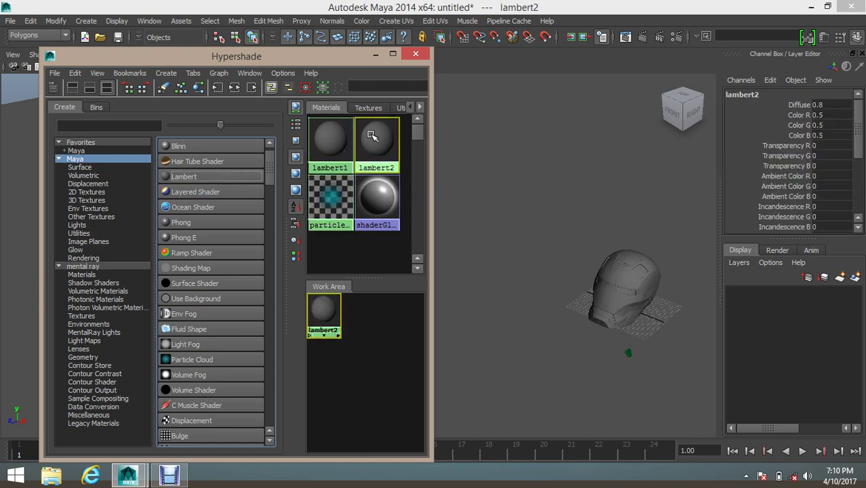
left_click_drag(329, 311, 369, 366)
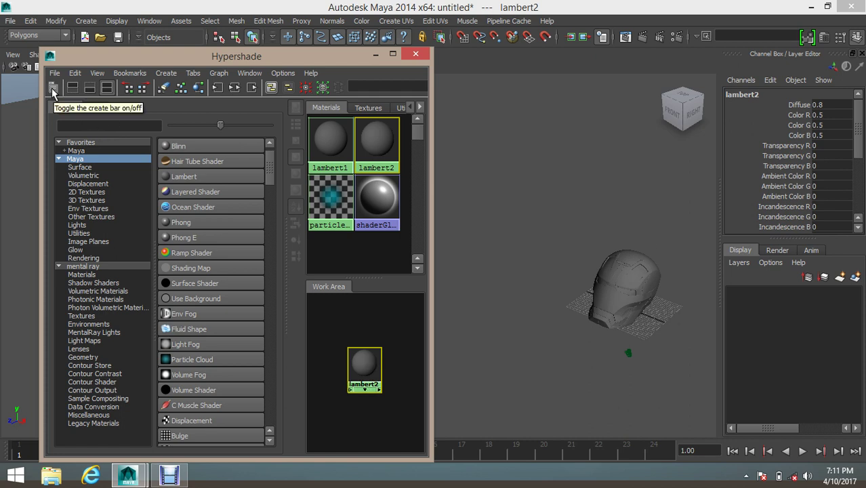
left_click(53, 89)
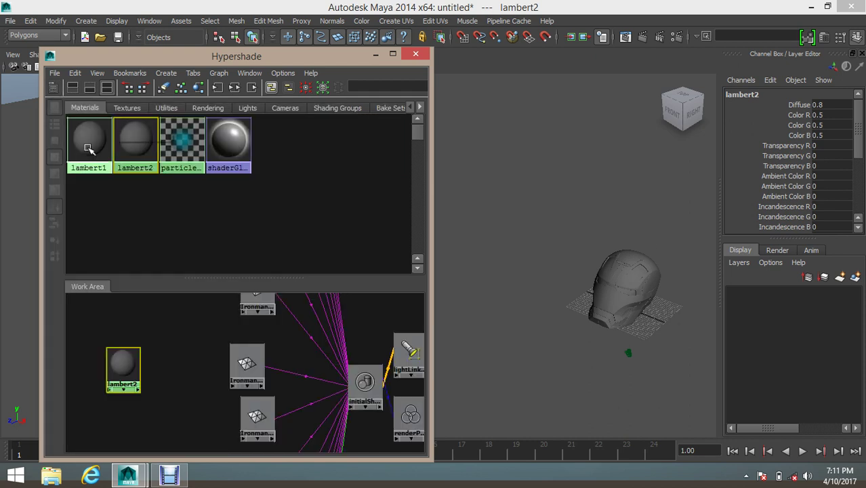
left_click(53, 89)
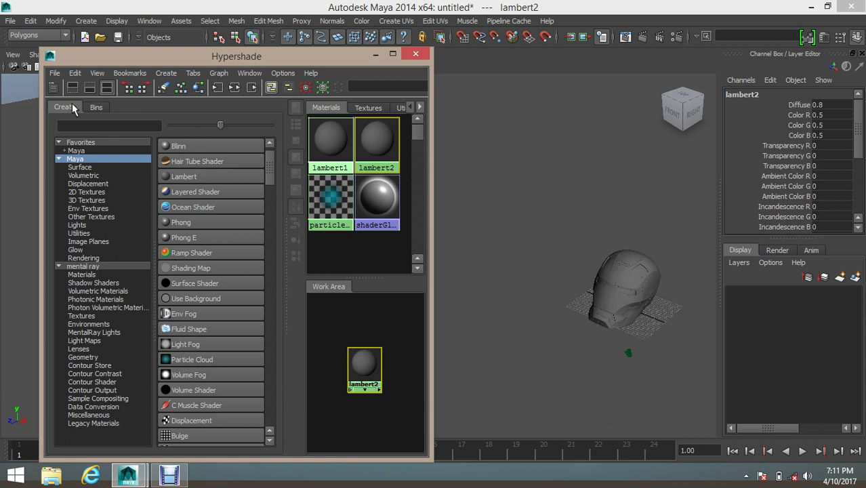
left_click(53, 88)
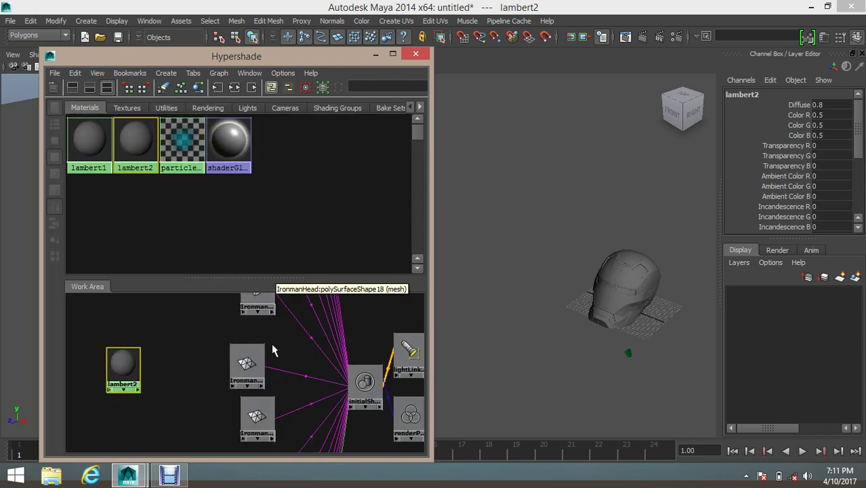
Clear all nodes from the Hypershade work area with Graph > Clear Graph
scroll(274, 349, "down", 5)
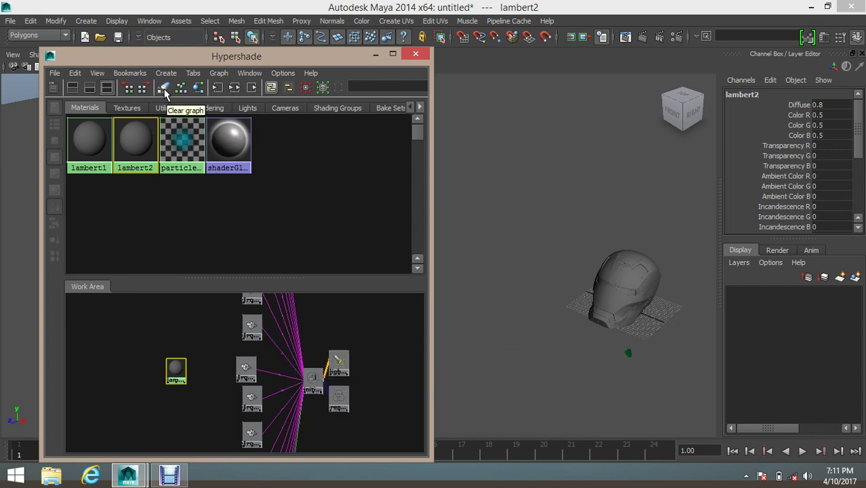
left_click(220, 73)
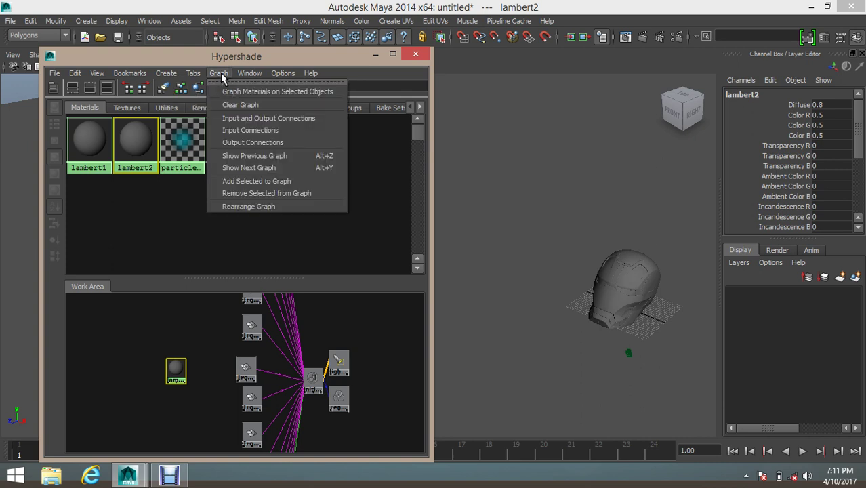
left_click(252, 108)
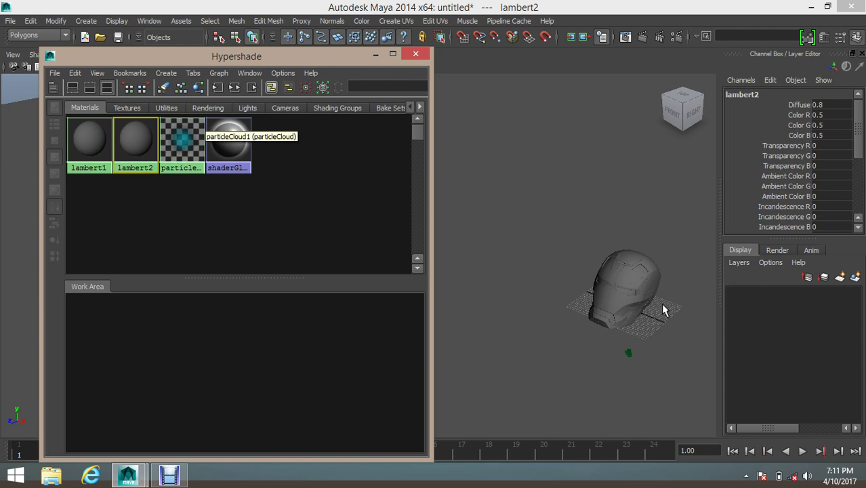
Select the helmet mesh without the ground plane and assign lambert2 to it
scroll(601, 317, "up", 6)
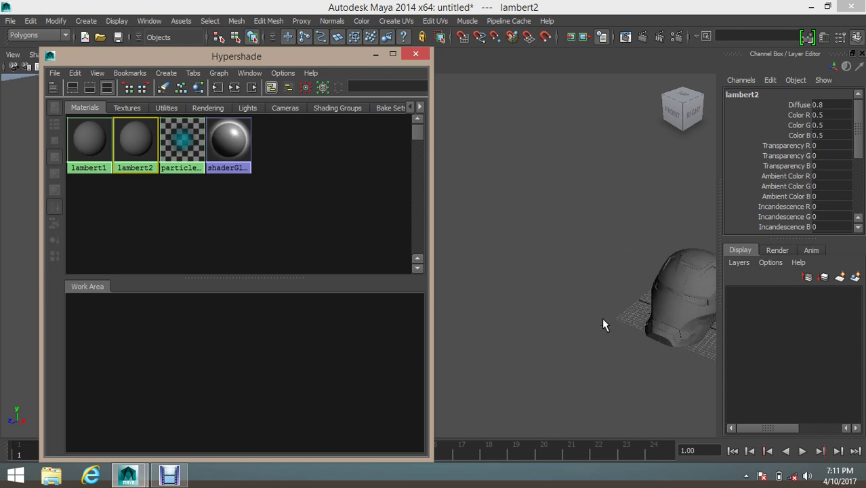
scroll(460, 325, "down", 6)
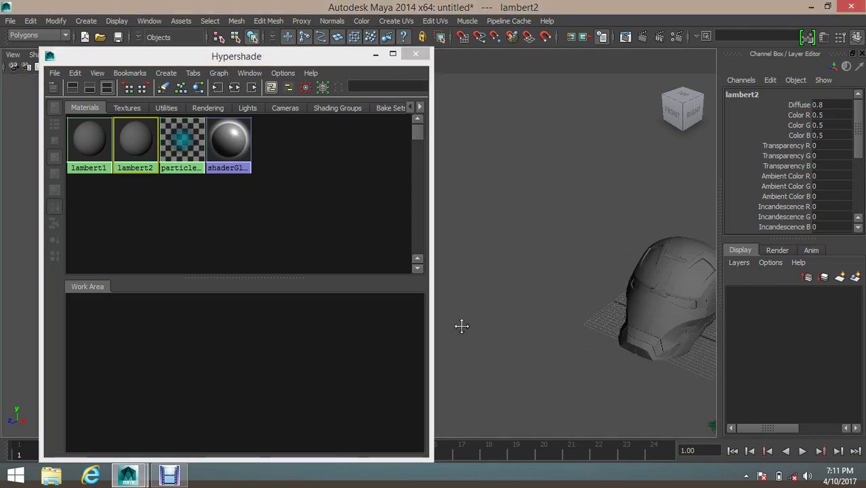
left_click_drag(560, 314, 563, 300, "alt")
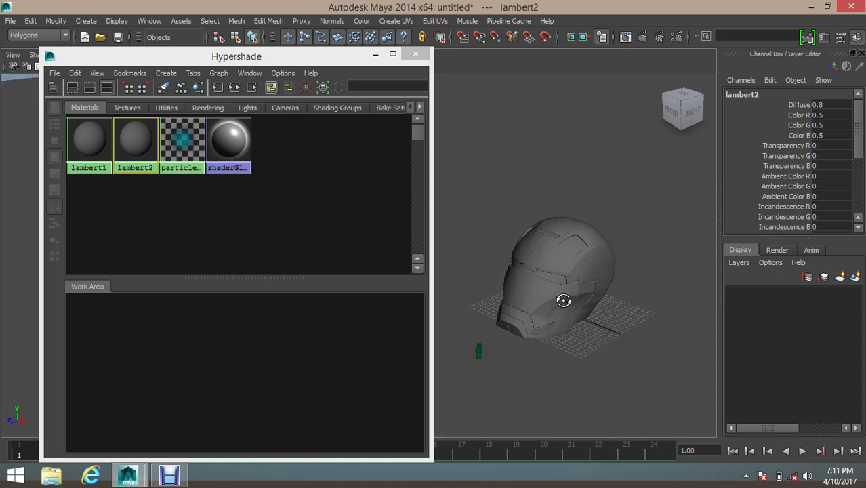
left_click_drag(525, 218, 618, 337)
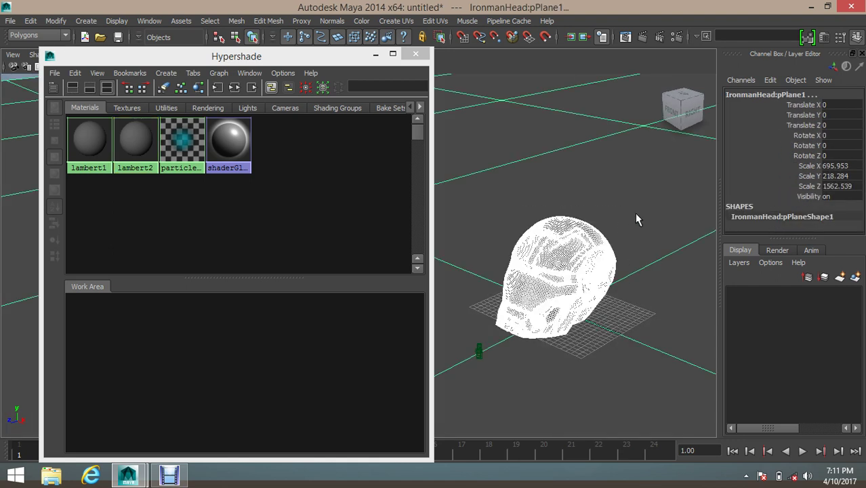
left_click_drag(646, 203, 654, 303, "ctrl")
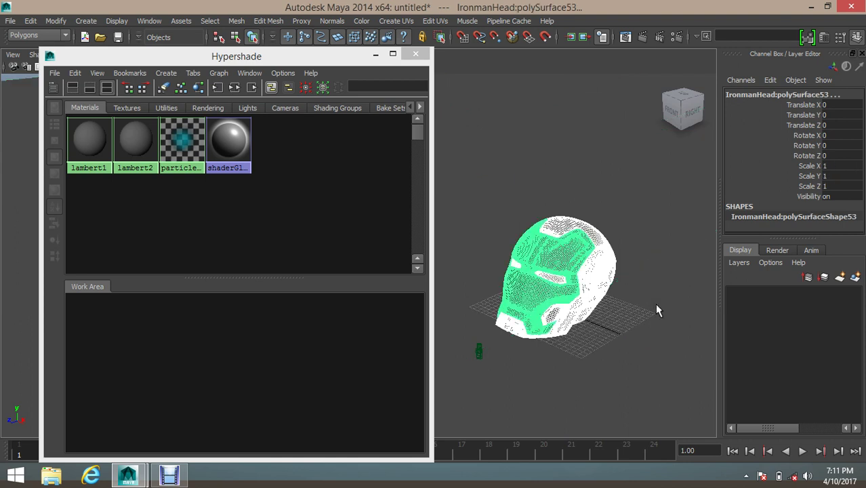
right_click(141, 146)
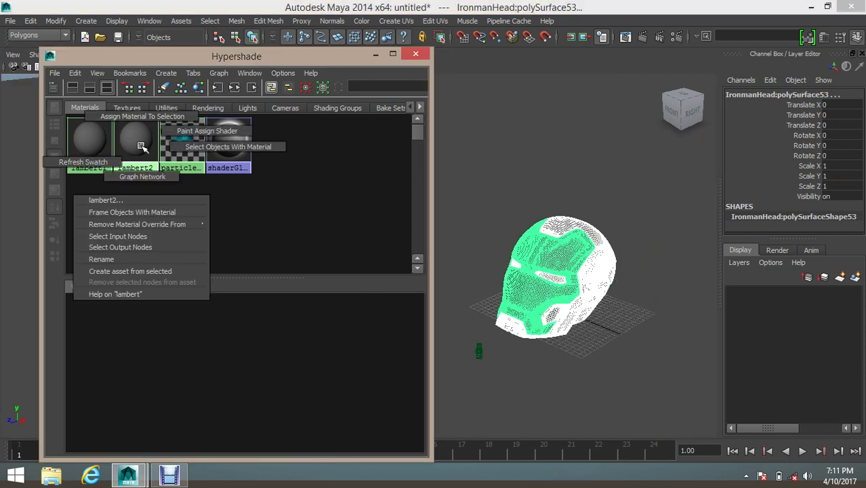
right_click_drag(141, 146, 160, 116)
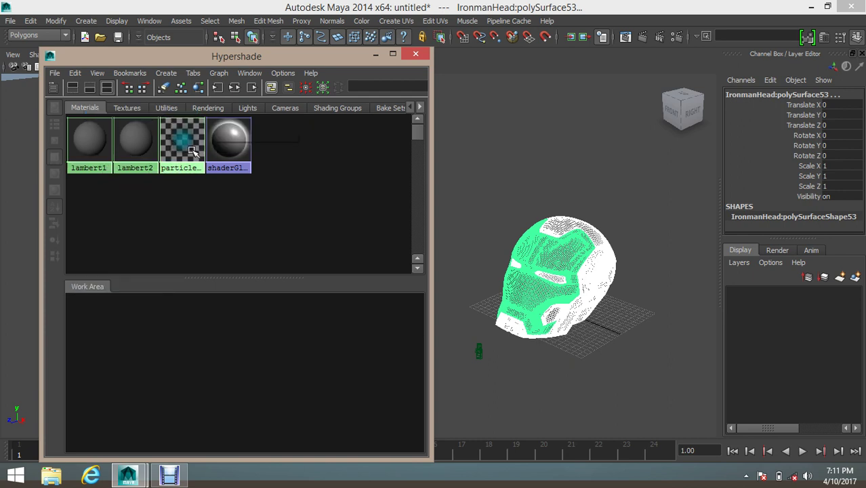
Assign lambert2 to the helmet and drag its Color slider up to a light grey
left_click(625, 324)
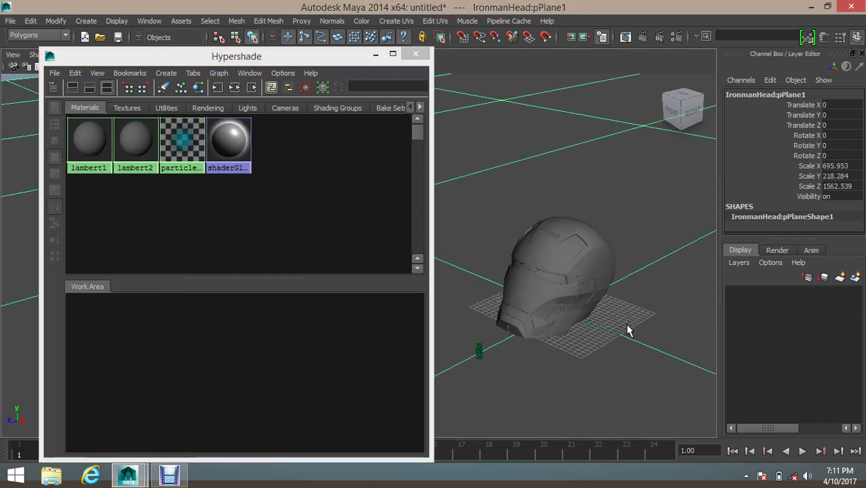
double_click(132, 155)
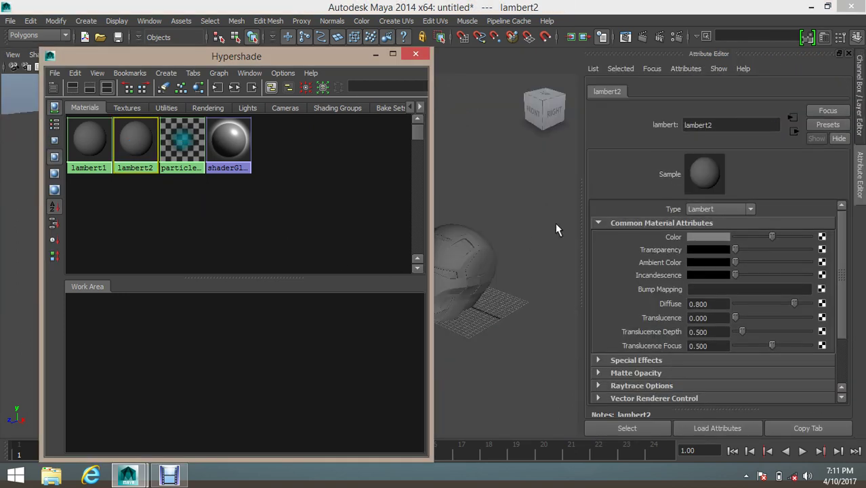
left_click_drag(268, 56, 232, 58)
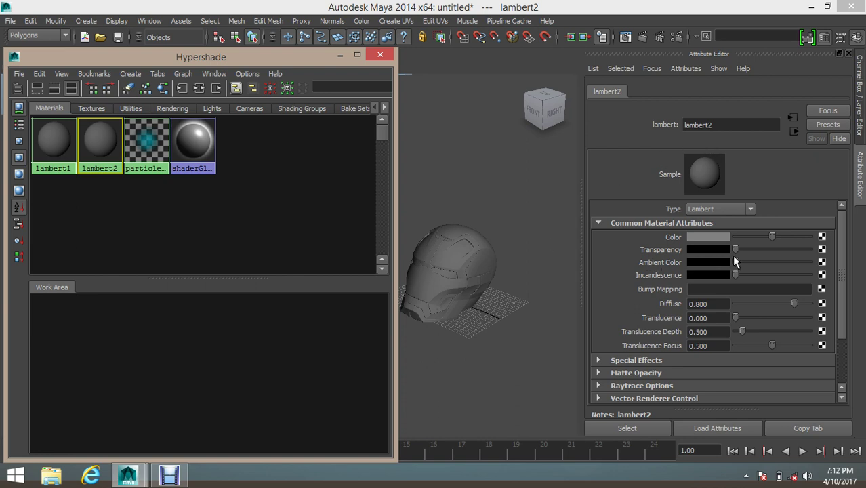
mouse_move(773, 238)
left_mouse_down()
mouse_move(792, 237)
mouse_move(767, 242)
left_mouse_up()
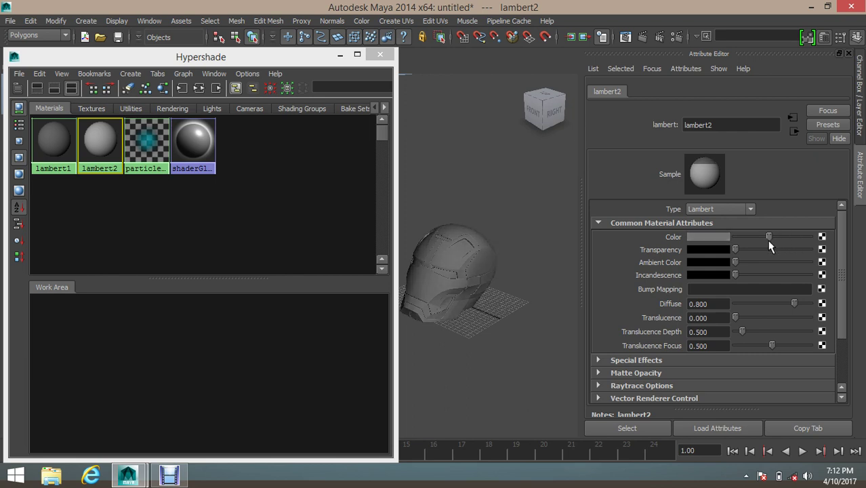
left_click(568, 312)
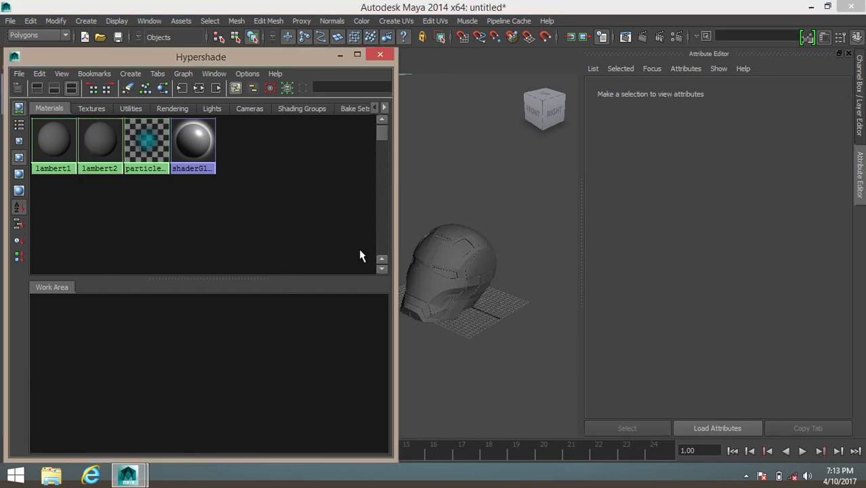
left_click(95, 146)
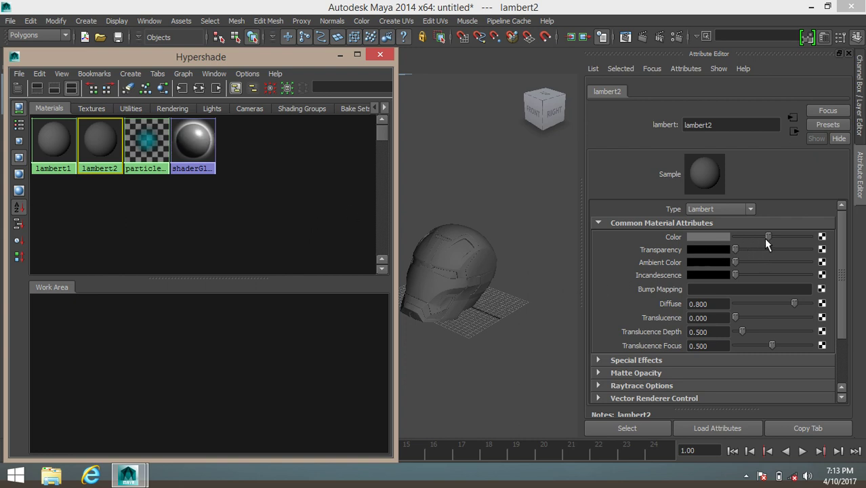
left_click_drag(766, 237, 791, 237)
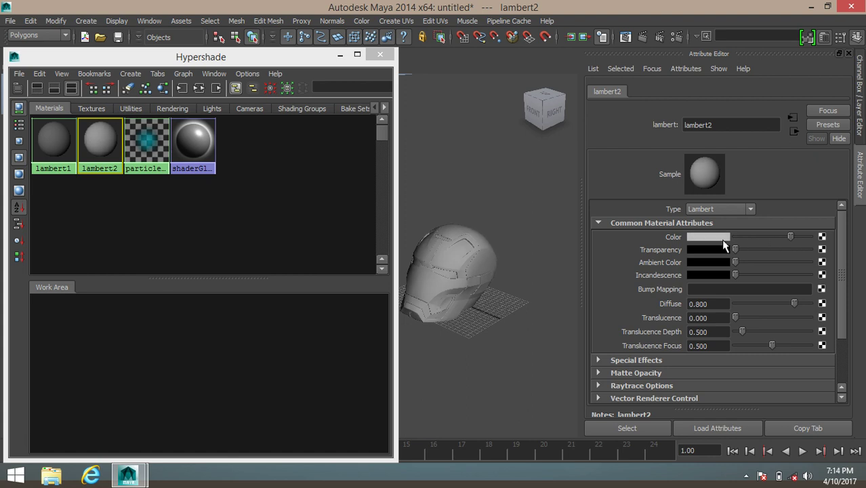
Change lambert2's Color to a bright red, fine-tuning it in RGB to R 0.658
left_click(715, 239)
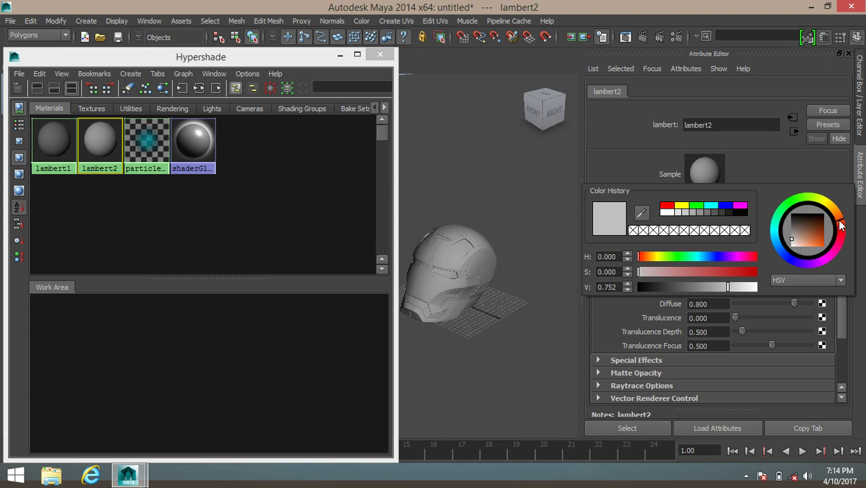
left_click_drag(813, 233, 822, 236)
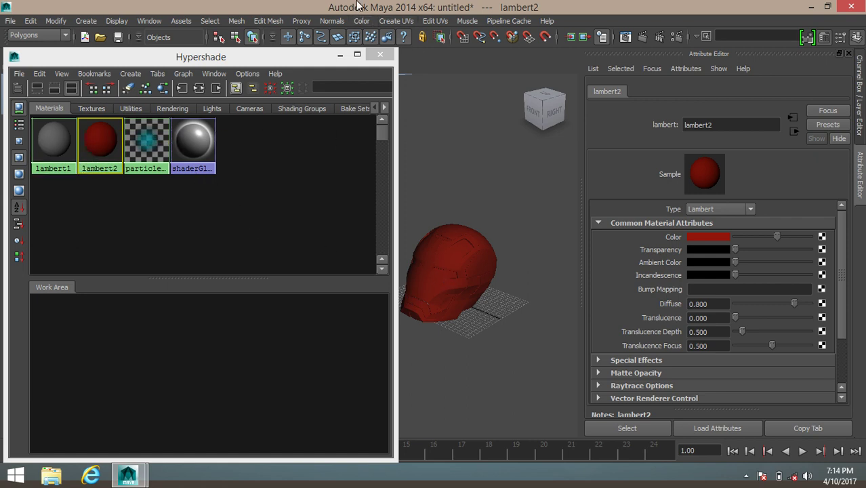
left_click_drag(779, 238, 804, 238)
left_click(694, 237)
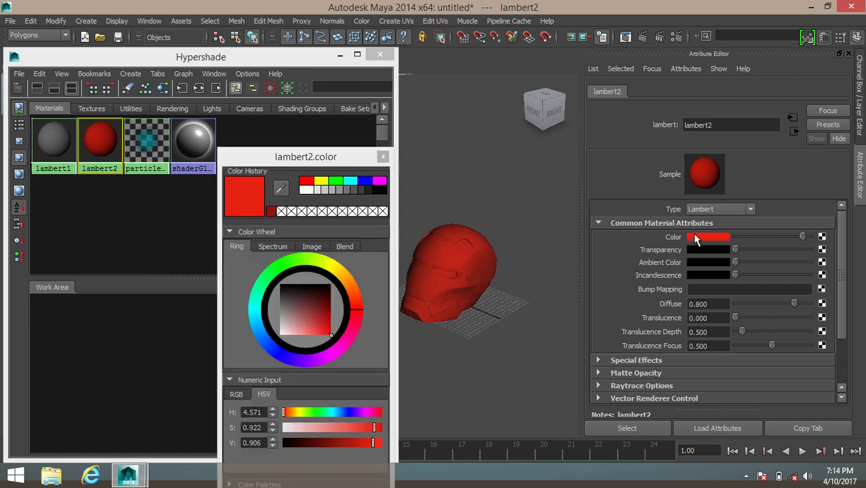
left_click_drag(293, 157, 296, 89)
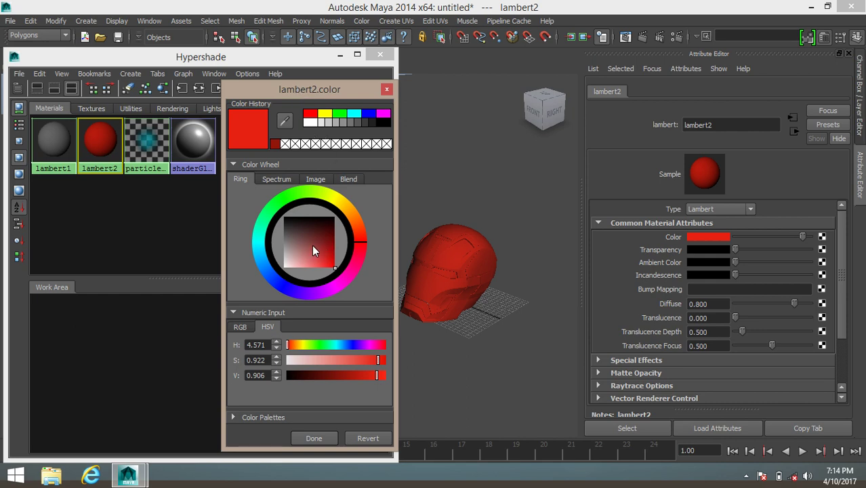
mouse_move(312, 246)
left_mouse_down()
mouse_move(309, 227)
mouse_move(322, 254)
left_mouse_up()
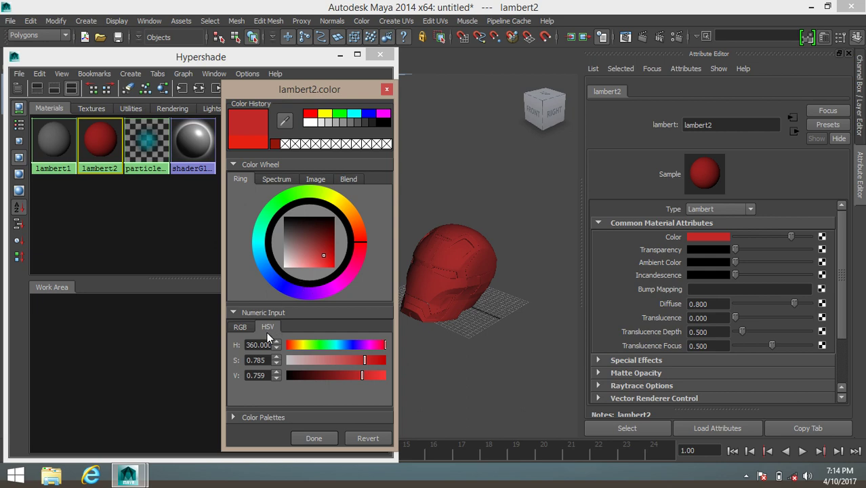
left_click(241, 327)
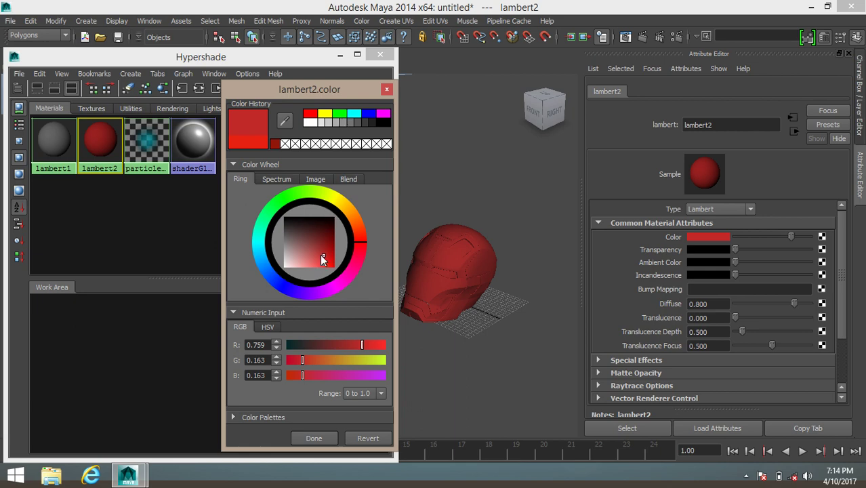
mouse_move(322, 259)
left_mouse_down()
mouse_move(315, 236)
mouse_move(322, 250)
left_mouse_up()
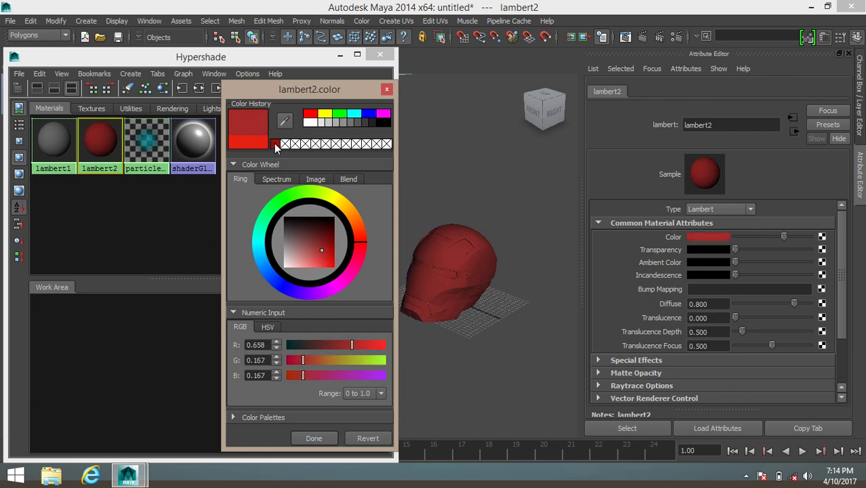
left_click(386, 89)
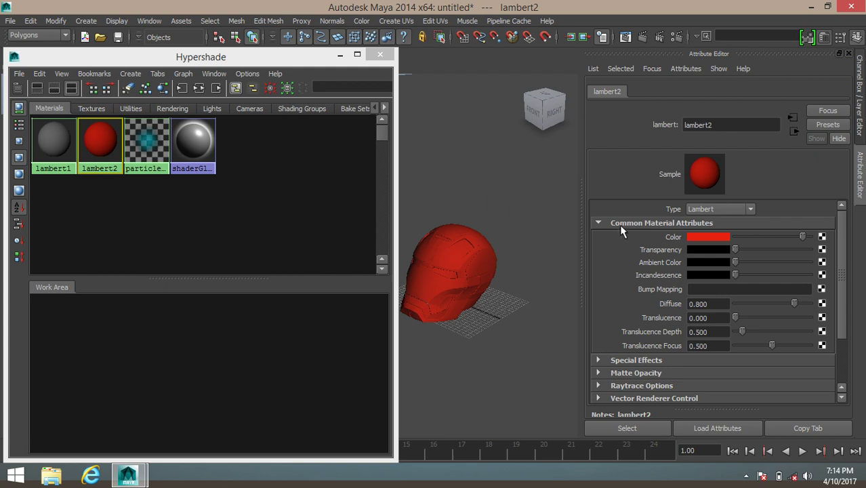
Shift lambert2's colour hue to teal (H 165.964, S 0.922, V 0.906)
left_click(723, 238)
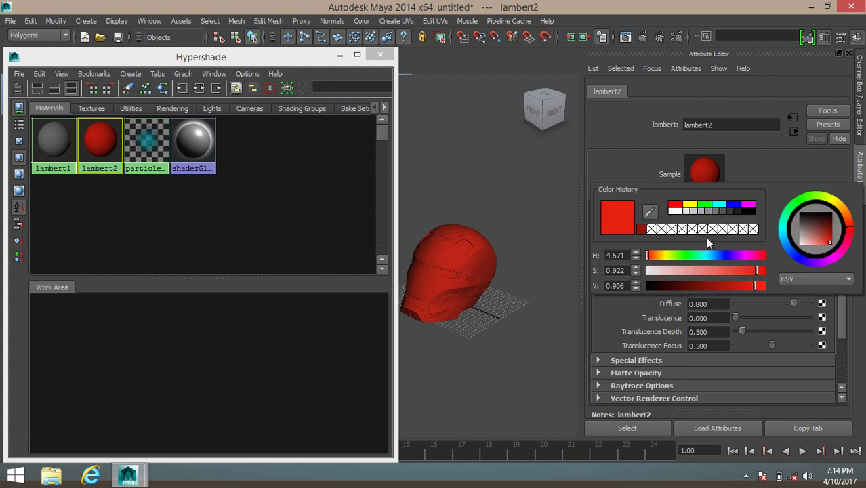
left_click_drag(784, 229, 784, 225)
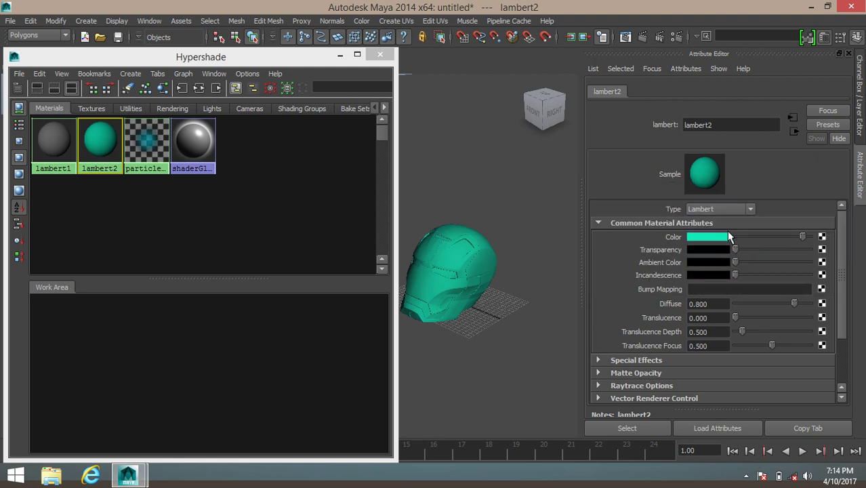
left_click(723, 238)
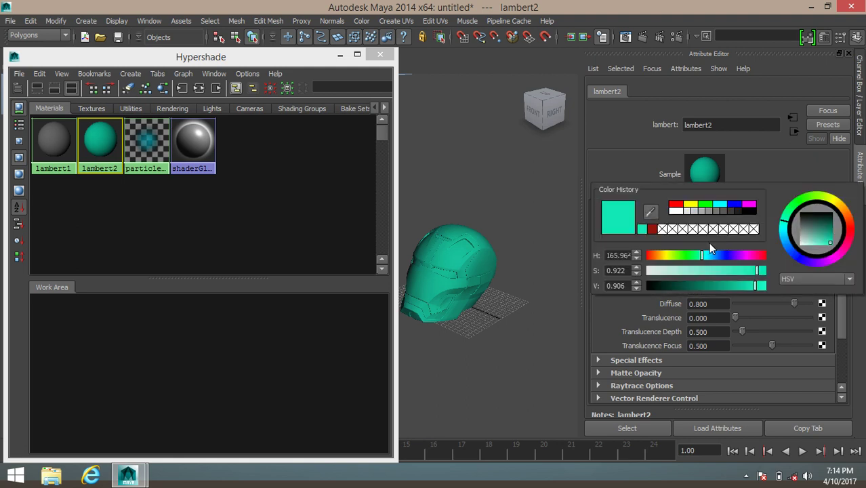
left_click(650, 214)
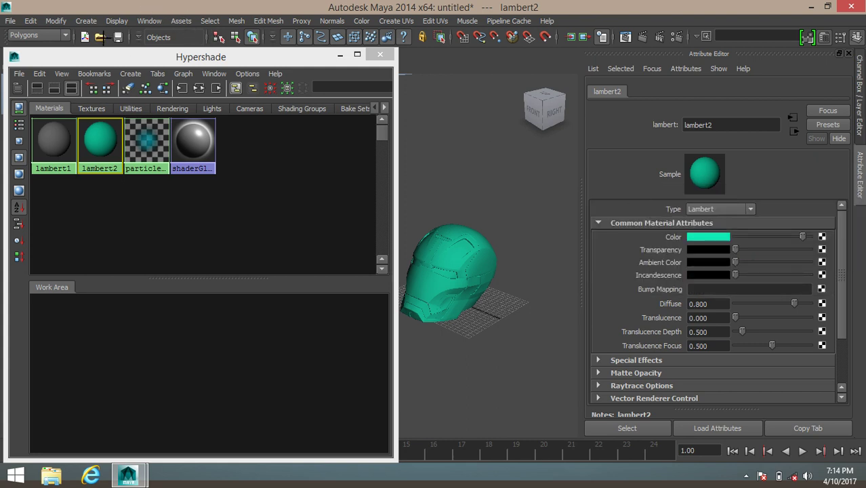
Sample a gold colour with the eyedropper, then set lambert2 to a darker blue-teal
left_click(101, 37)
left_click(697, 239)
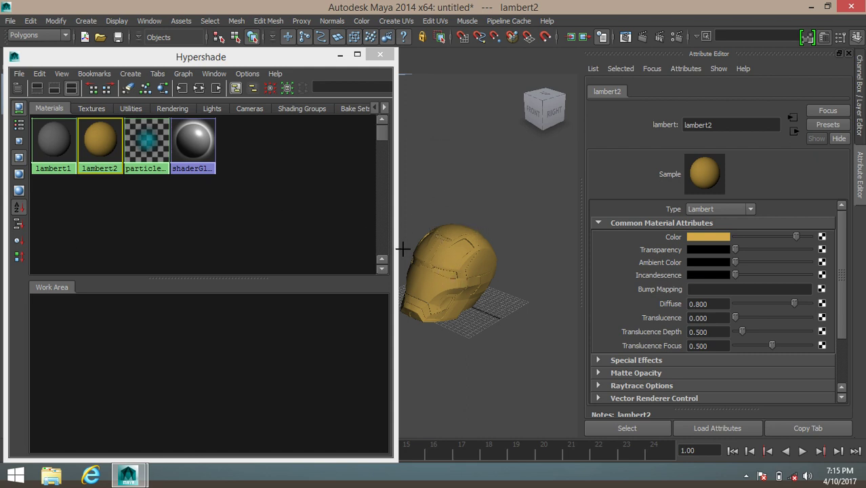
middle_click_drag(145, 144, 101, 143)
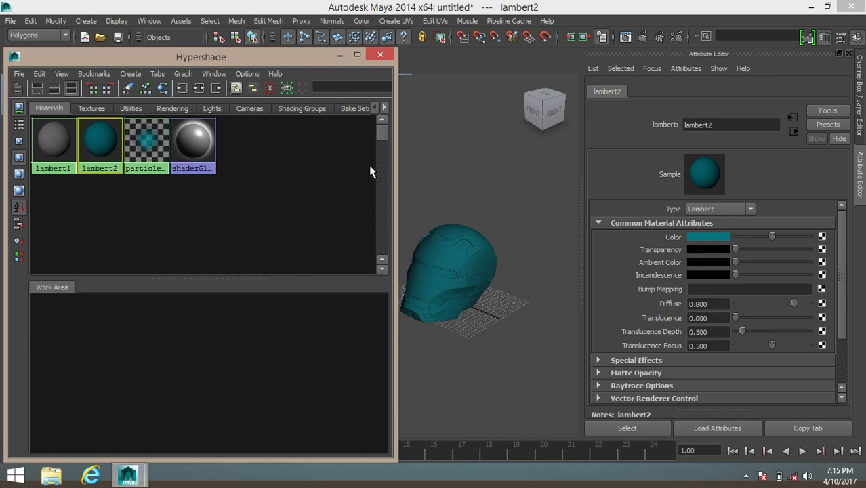
With Hypershade minimized, zoom in and select the polySurface53 faceplate, then restore Hypershade
left_click(339, 57)
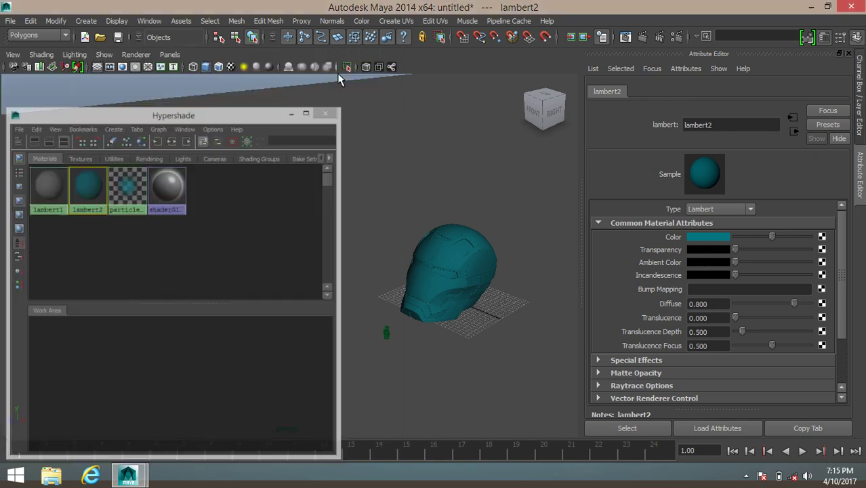
middle_click_drag(354, 276, 272, 270, "alt")
left_click_drag(272, 269, 464, 326, "alt")
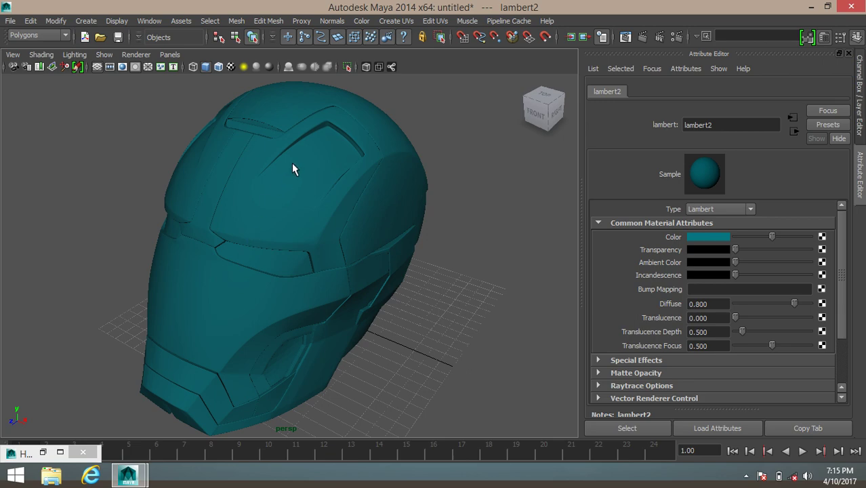
left_click(251, 271)
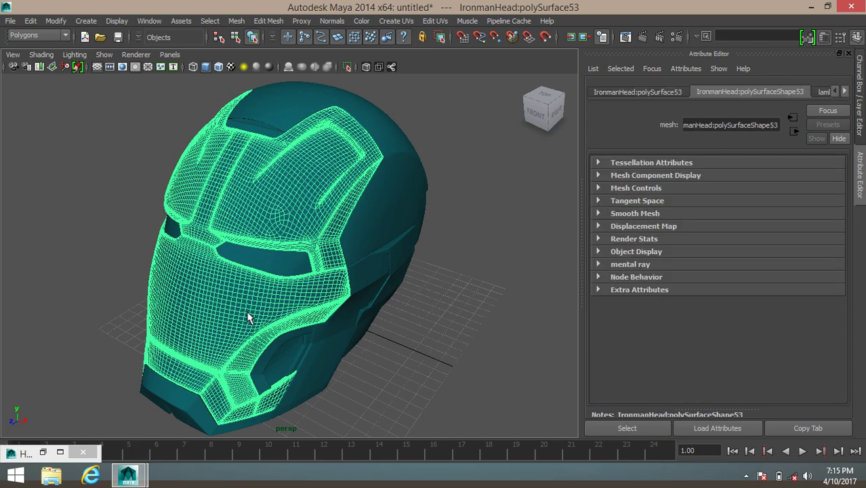
left_click(43, 452)
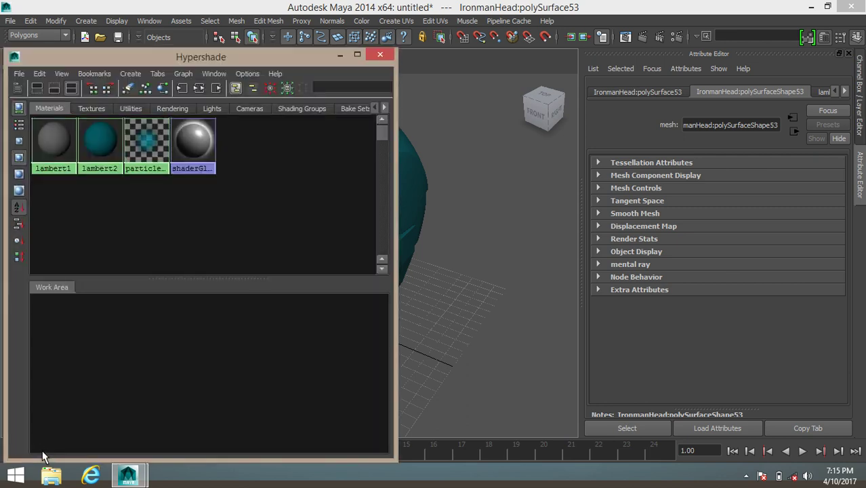
Create a new Lambert material, lambert3, and move the Hypershade aside
left_click(18, 90)
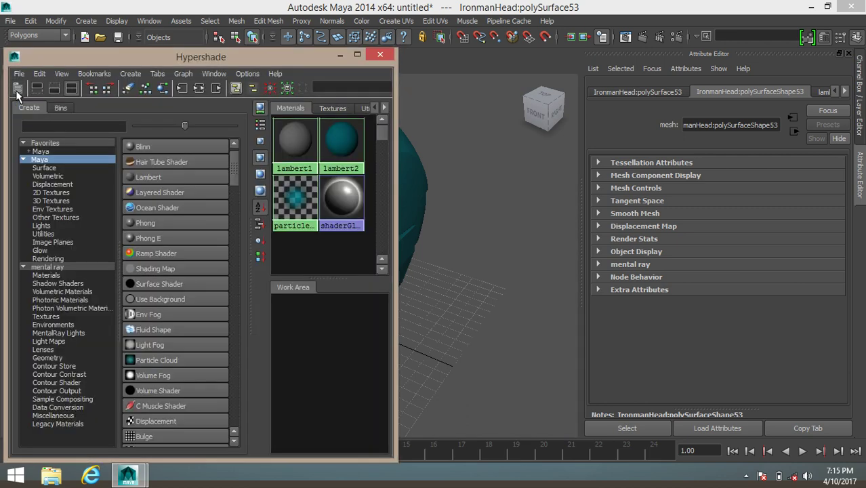
left_click(150, 176)
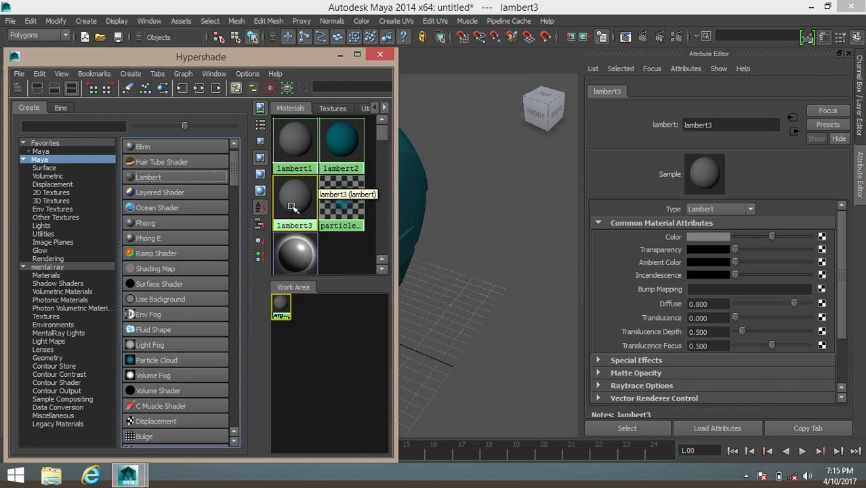
left_click_drag(300, 63, 655, 107)
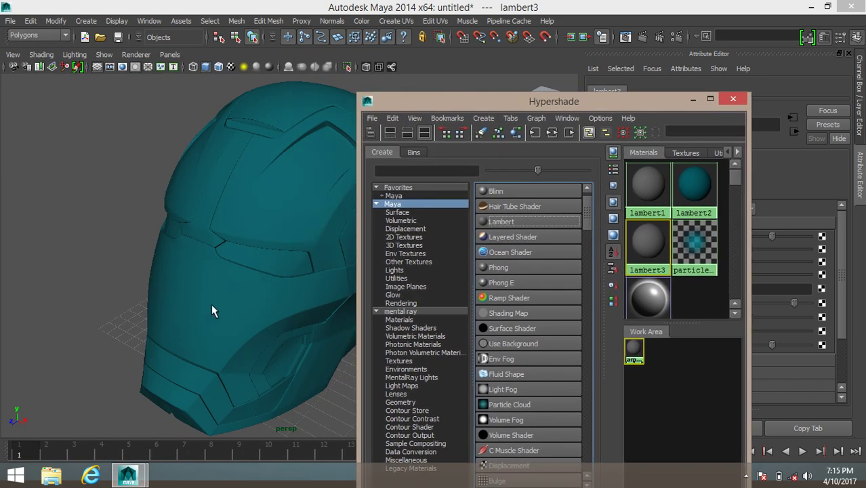
Select the helmet faceplate, assign lambert3 to it, and minimize the Hypershade
left_click(241, 338)
left_click(242, 331)
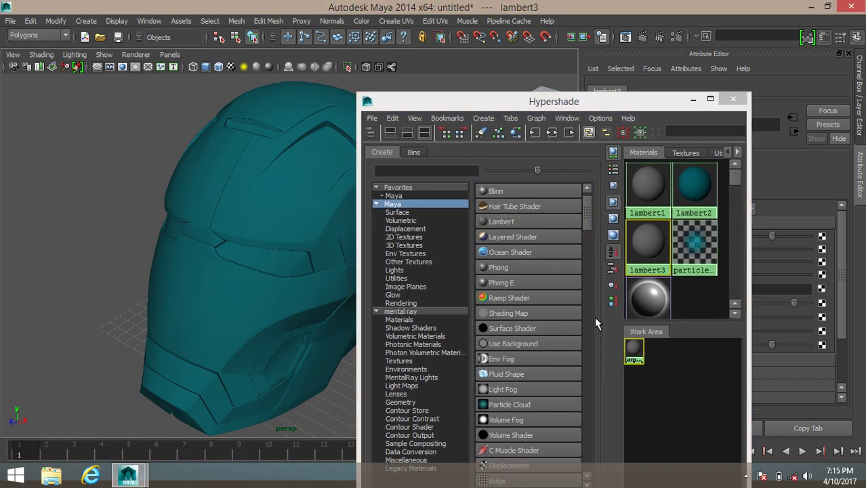
right_click(644, 245)
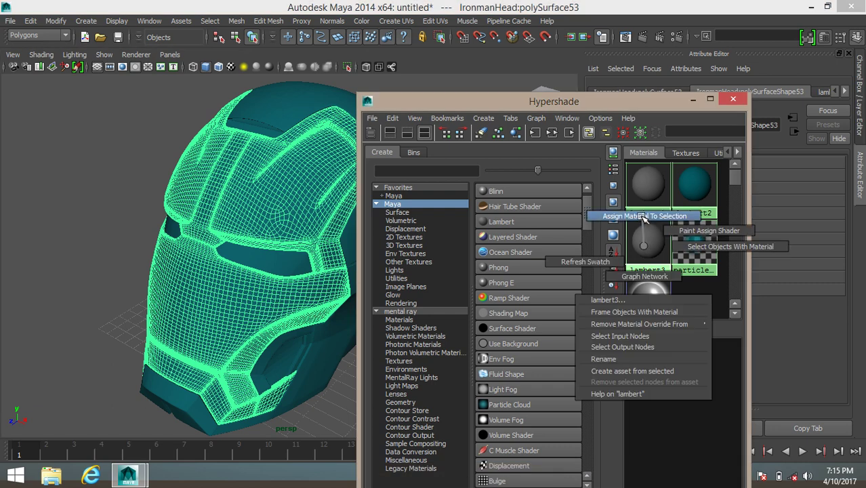
left_click(673, 218)
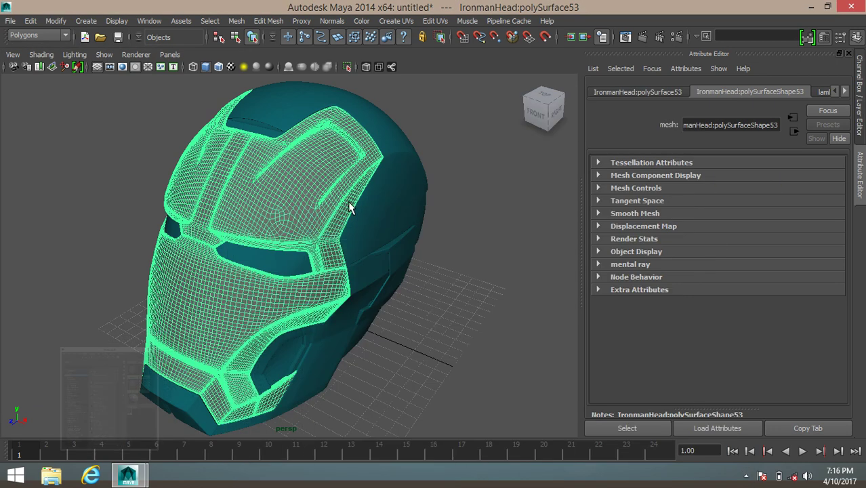
left_click(692, 99)
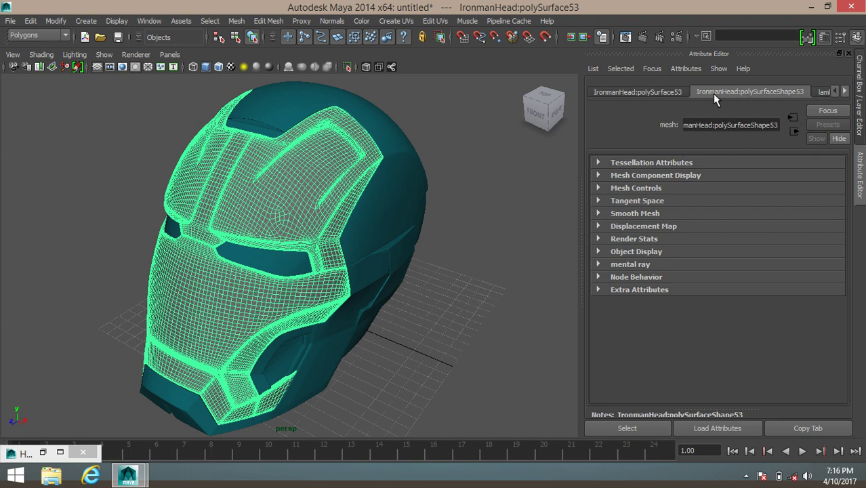
Open lambert3's attributes and raise its Transparency slider
left_click(845, 91)
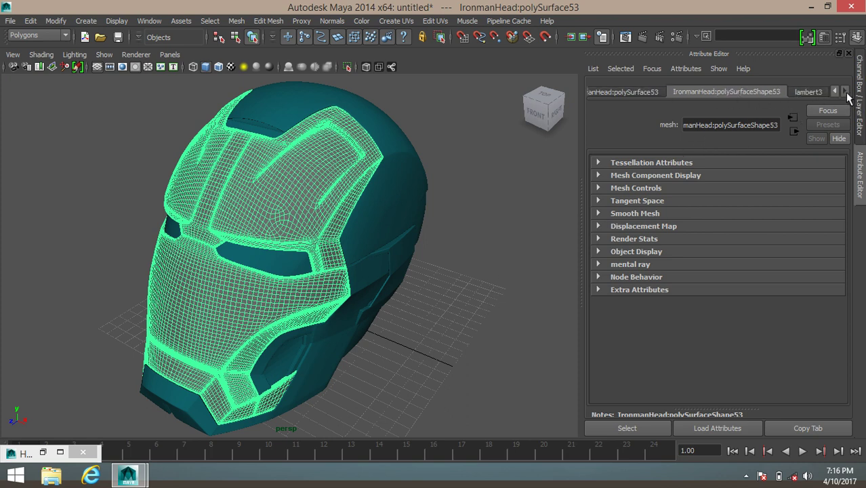
left_click(809, 93)
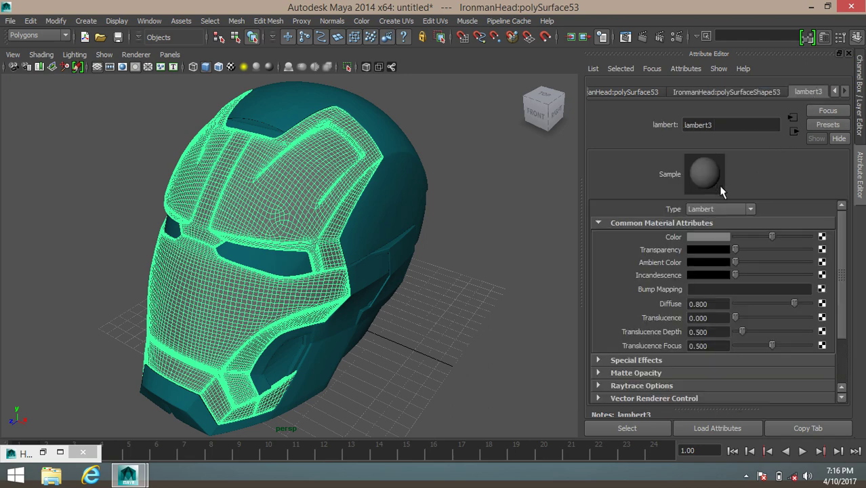
left_click_drag(737, 249, 782, 256)
Reselect the faceplate, ease the transparency back, and lift Ambient Color from black to grey
left_click(425, 331)
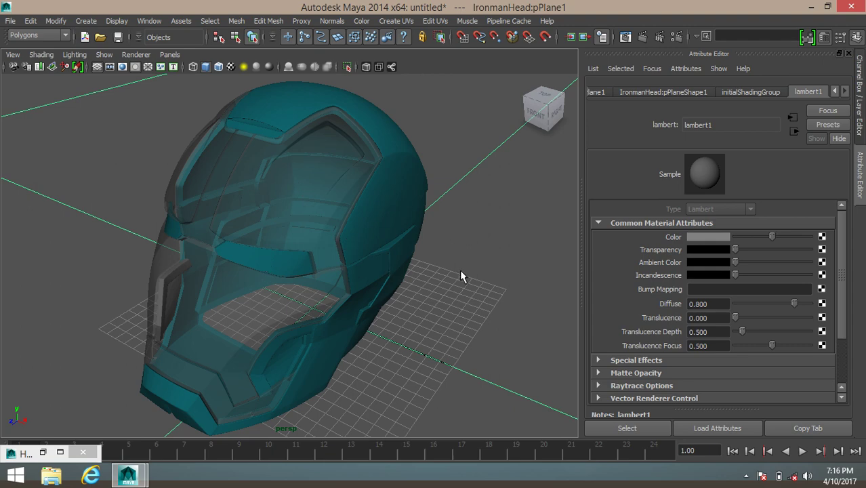
left_click(324, 222)
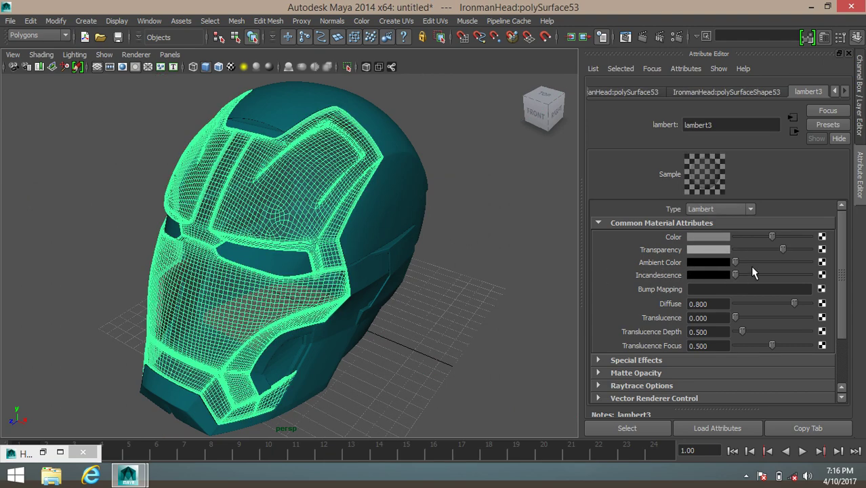
left_click_drag(782, 249, 749, 250)
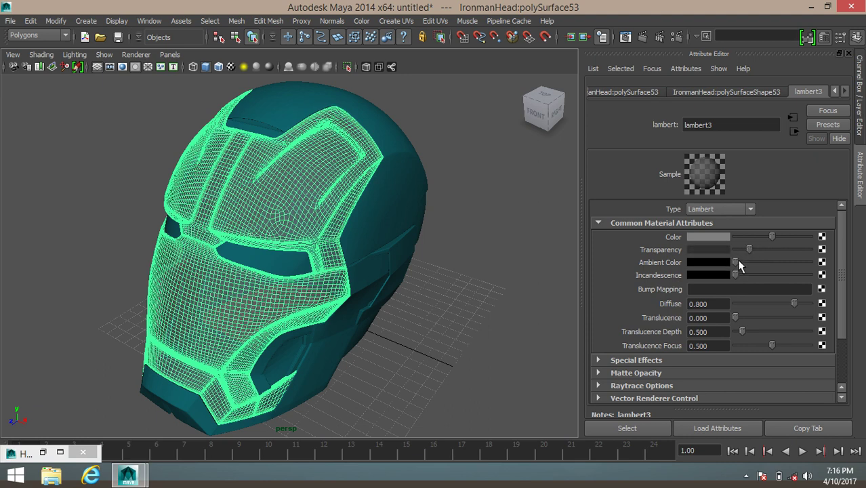
left_click_drag(735, 262, 775, 271)
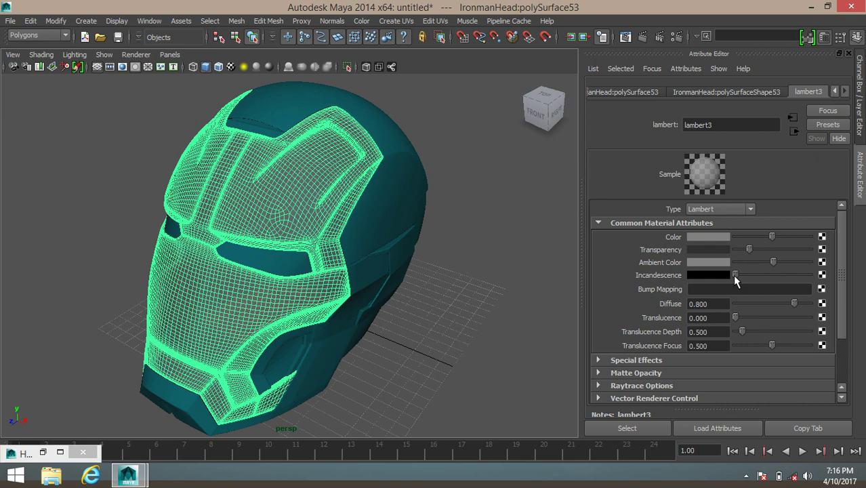
left_click_drag(843, 245, 845, 269)
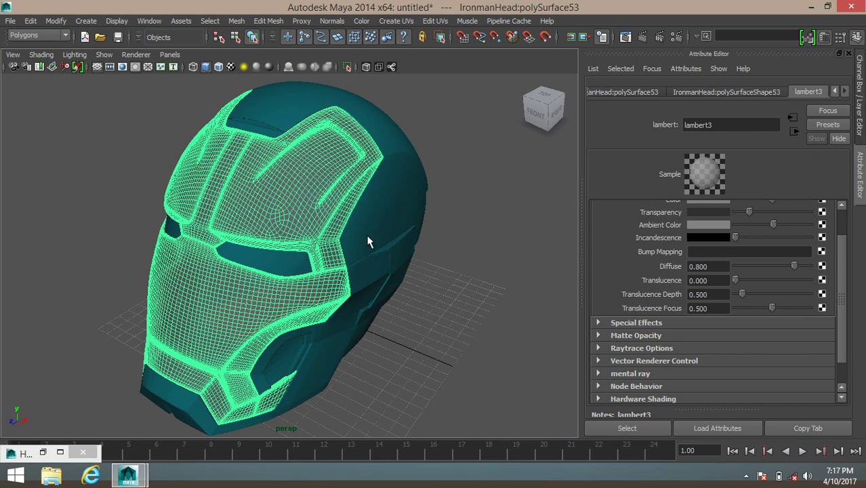
Raise the crown piece's lambert2 Diffuse from 0.800 to about 0.99, then select the ground plane
left_click(406, 217)
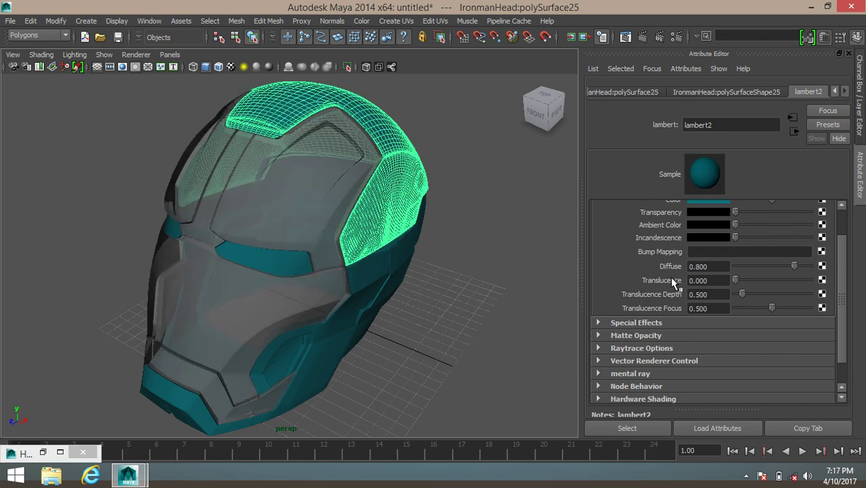
left_click_drag(792, 266, 795, 268)
left_click_drag(796, 267, 809, 268)
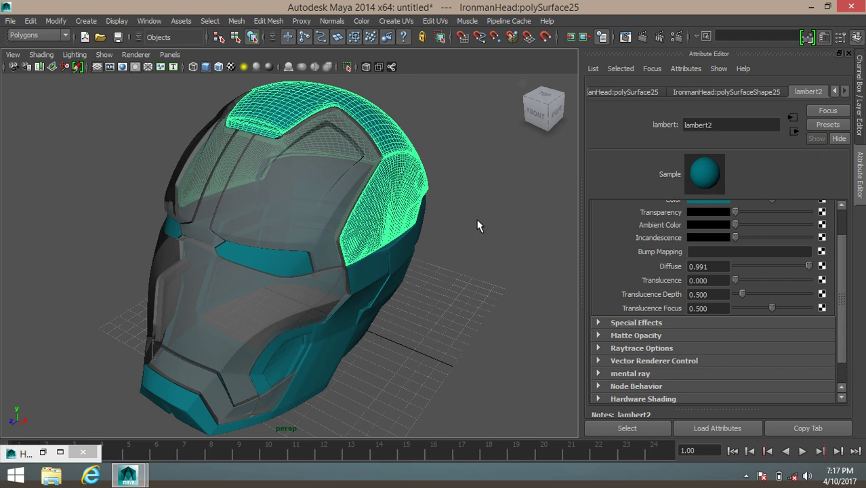
left_click(430, 228)
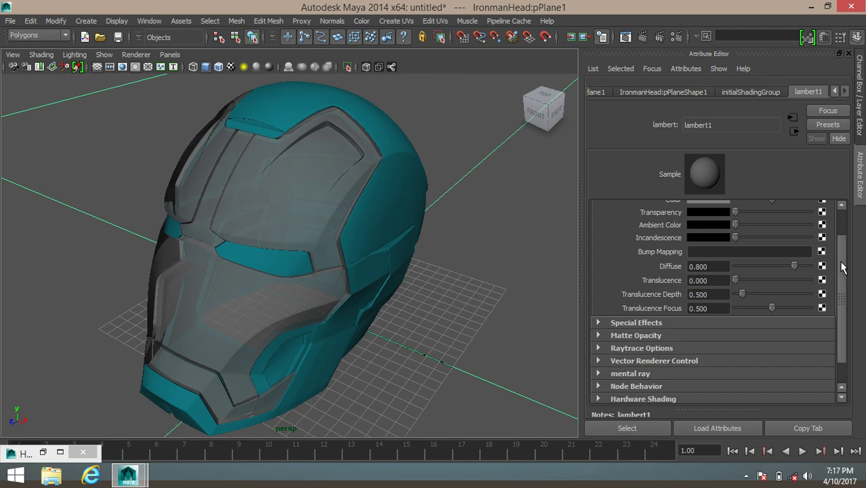
Expand lambert1's Special Effects, Matte Opacity, Raytrace Options and mental ray sections, then bring back the Hypershade
scroll(843, 258, "up", 2)
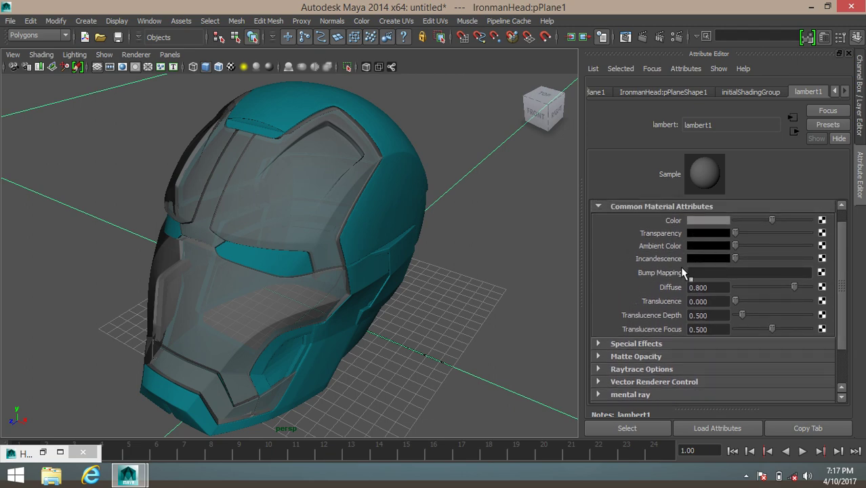
left_click(657, 345)
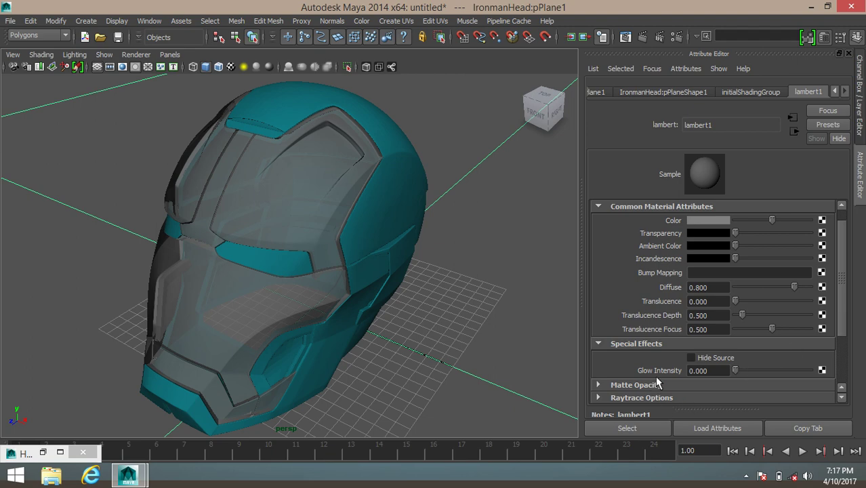
left_click(652, 384)
scroll(678, 372, "down", 3)
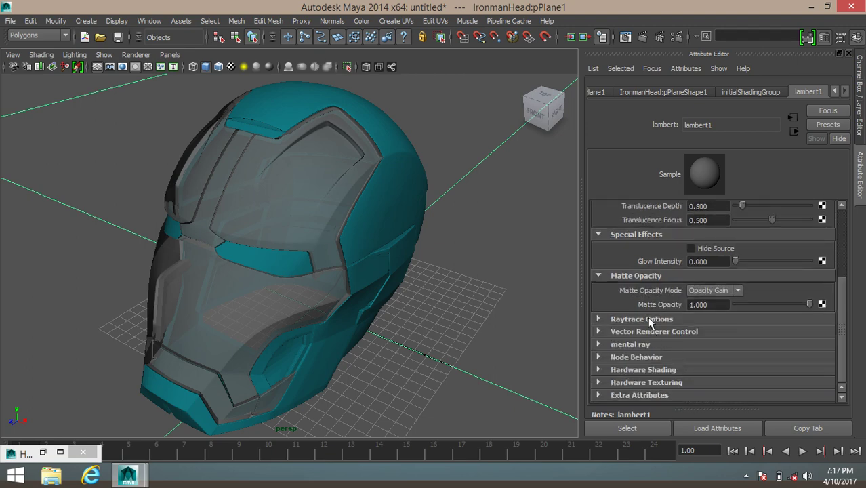
left_click(649, 319)
scroll(667, 366, "down", 3)
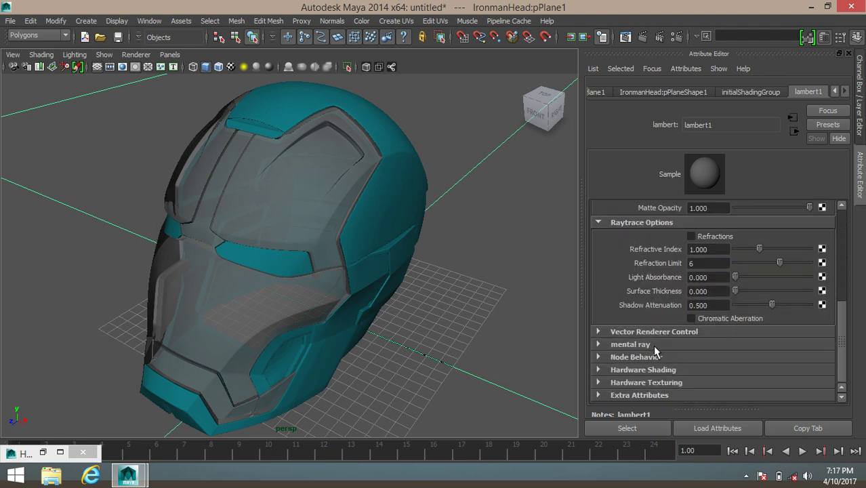
left_click(652, 344)
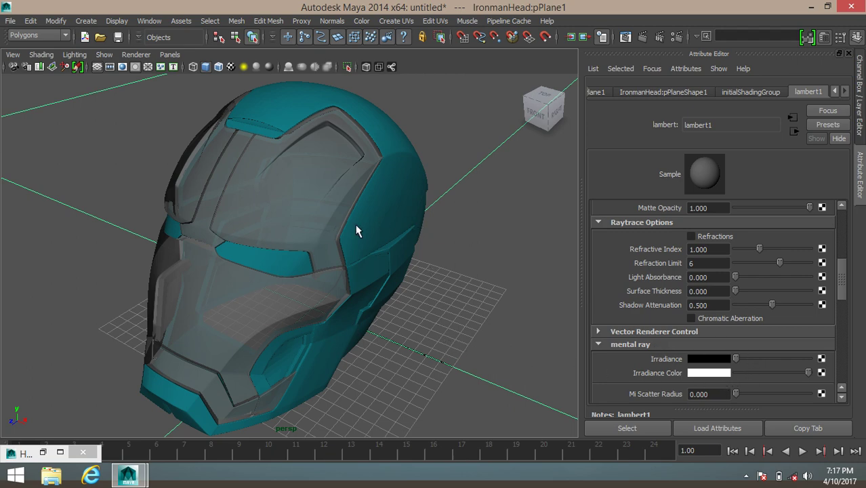
left_click(42, 452)
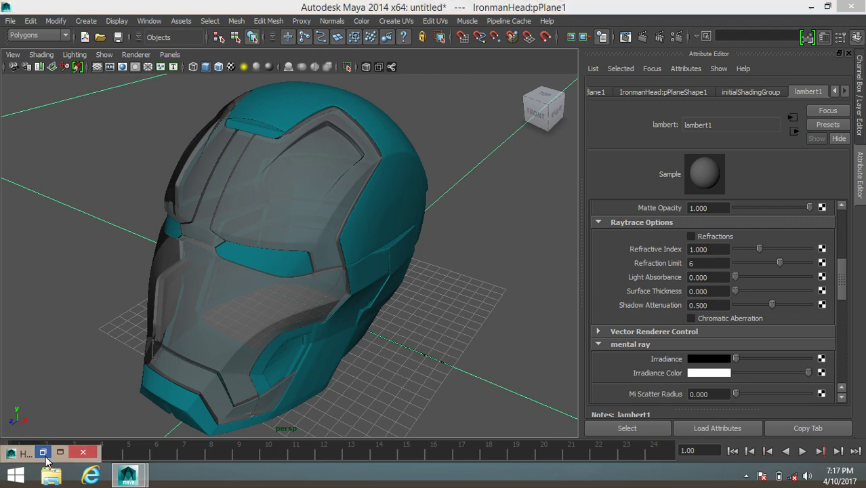
left_click_drag(561, 105, 454, 47)
Create blinn1, select every object using lambert2, then pick the lambert3 material
left_click(387, 136)
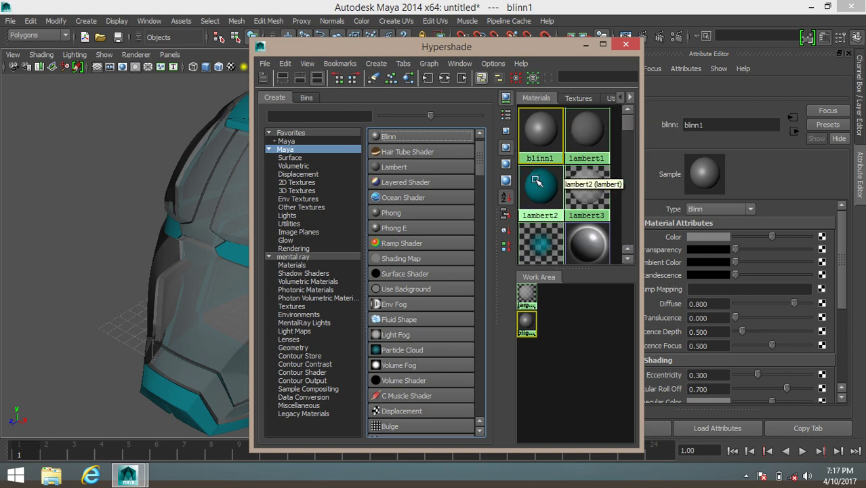
left_click_drag(569, 50, 660, 63)
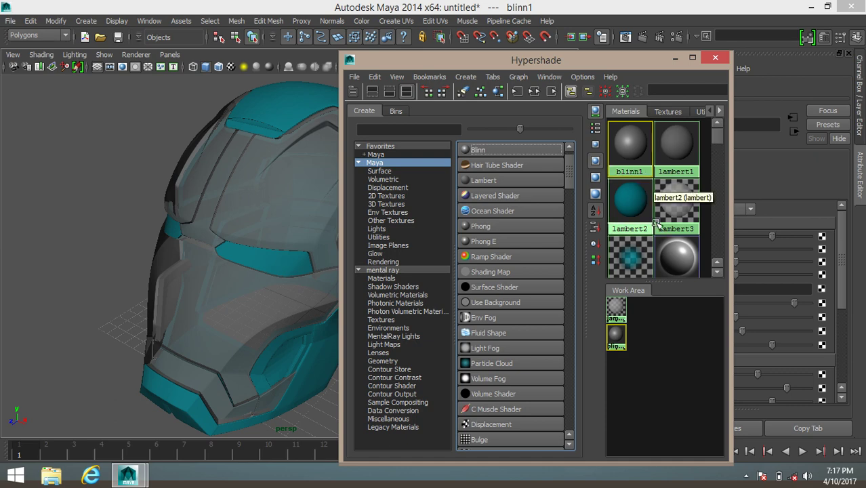
left_click(636, 206)
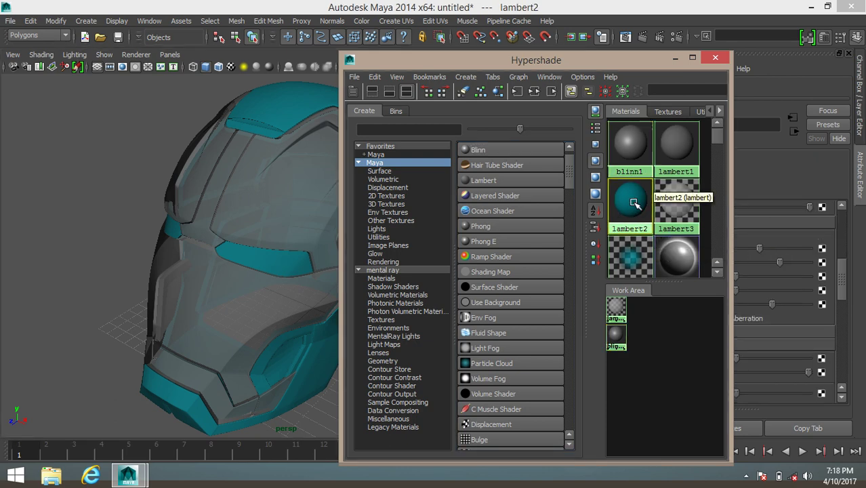
right_click(627, 204)
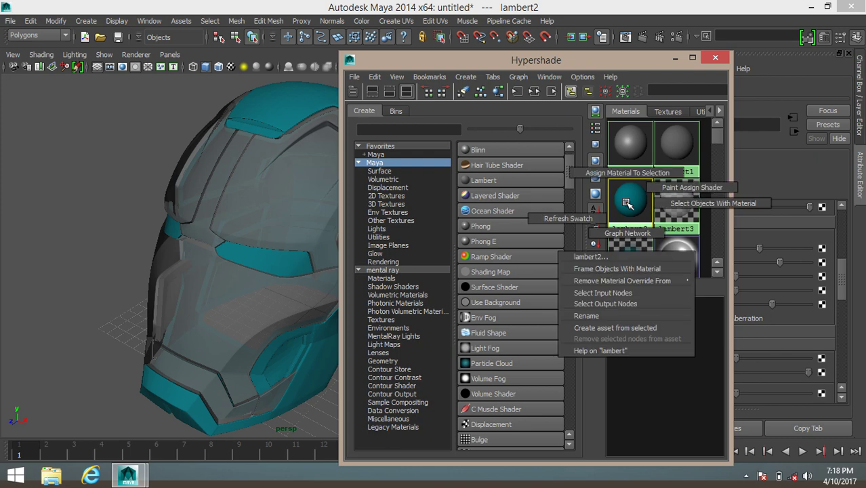
right_click_drag(627, 203, 687, 206)
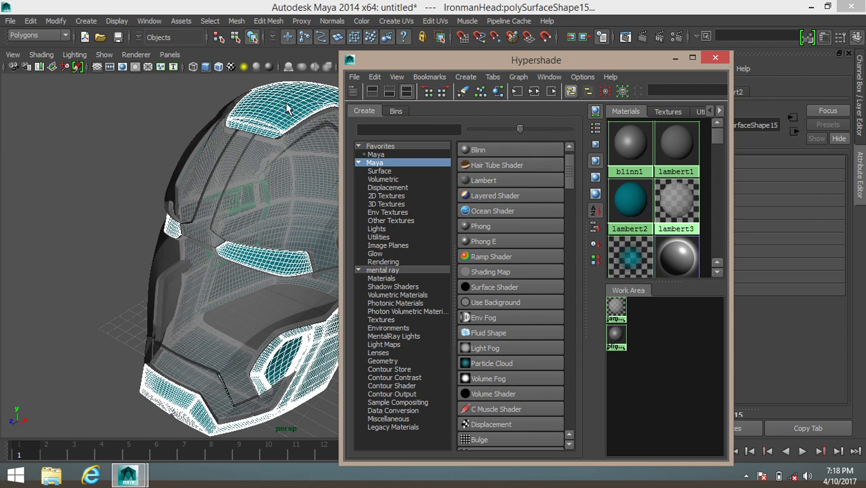
left_click_drag(638, 60, 728, 63)
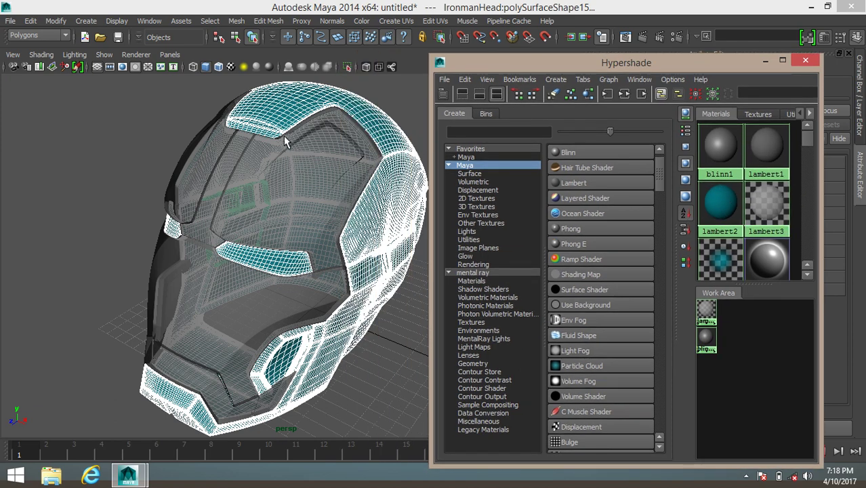
left_click(778, 205)
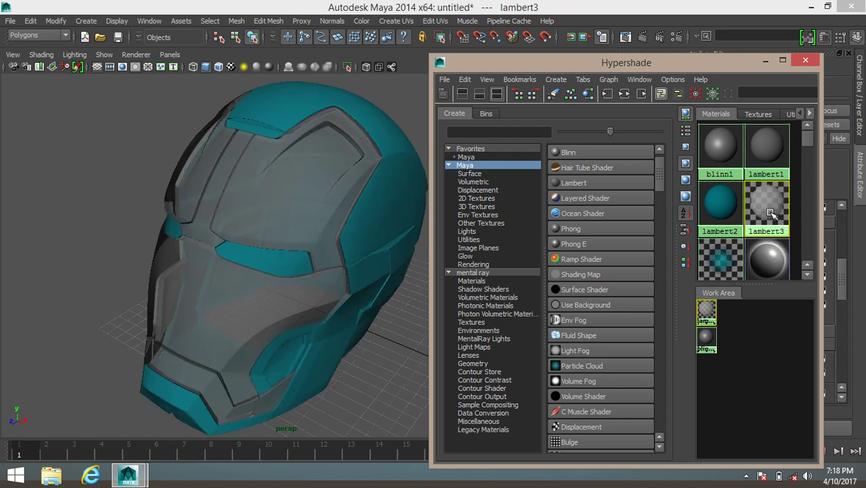
Assign blinn1 to the faceplate parts that used lambert3, then minimize the Hypershade and deselect
right_click(768, 202)
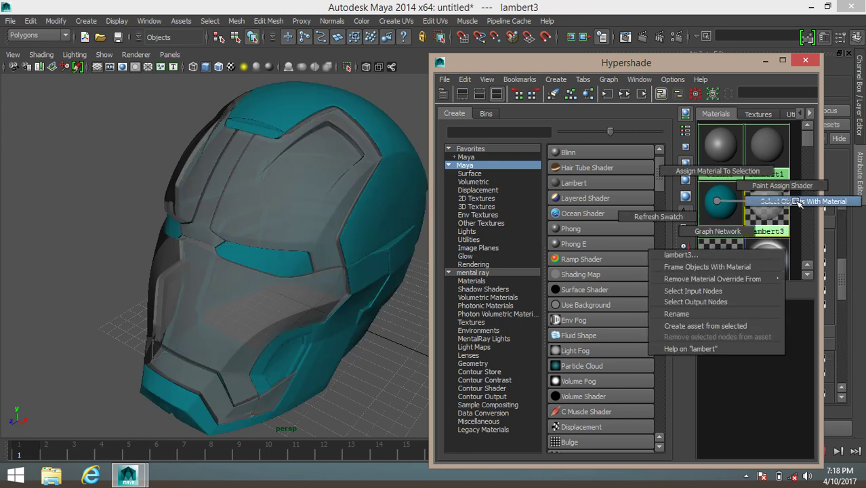
left_click(810, 202)
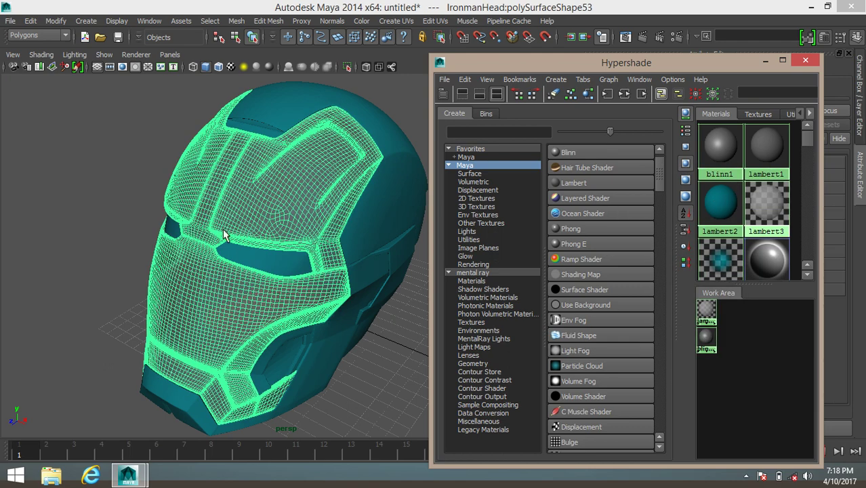
right_click(721, 150)
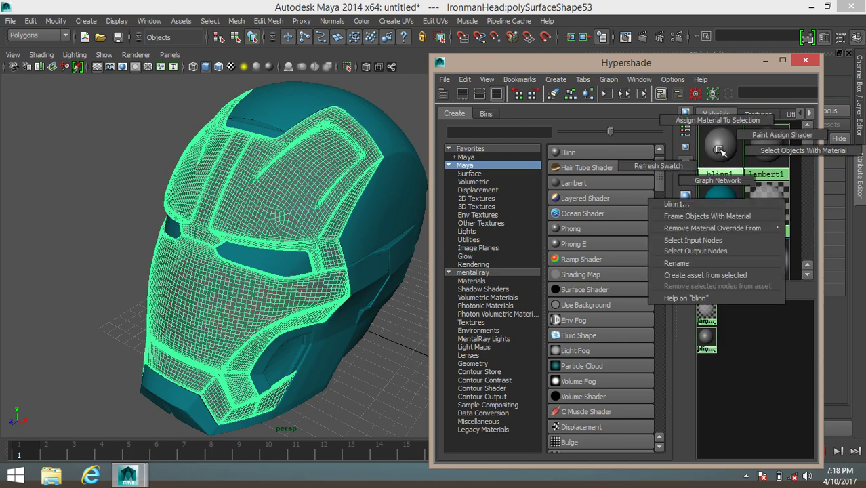
left_click(719, 121)
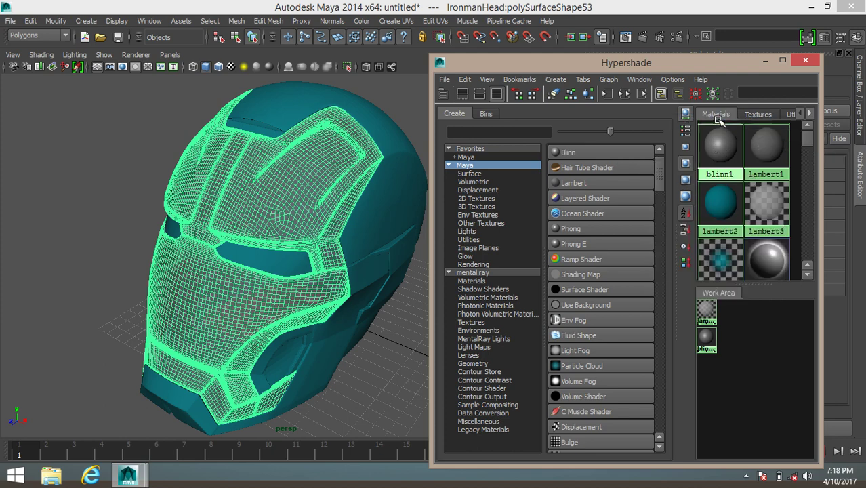
left_click(766, 61)
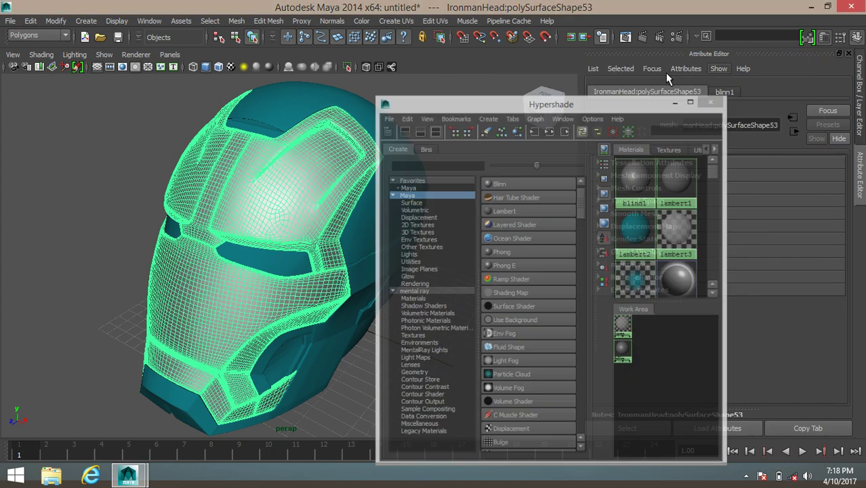
left_click(378, 207)
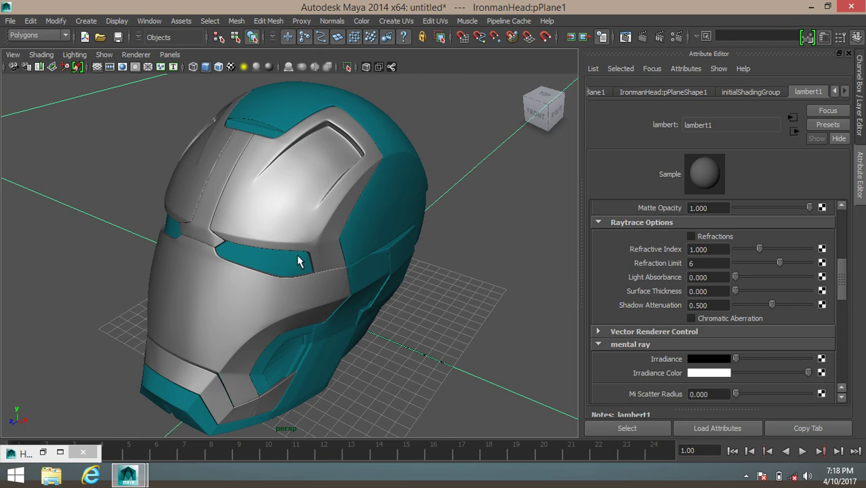
Render the current frame of the helmet in Render View, then minimize the render window
left_click(625, 38)
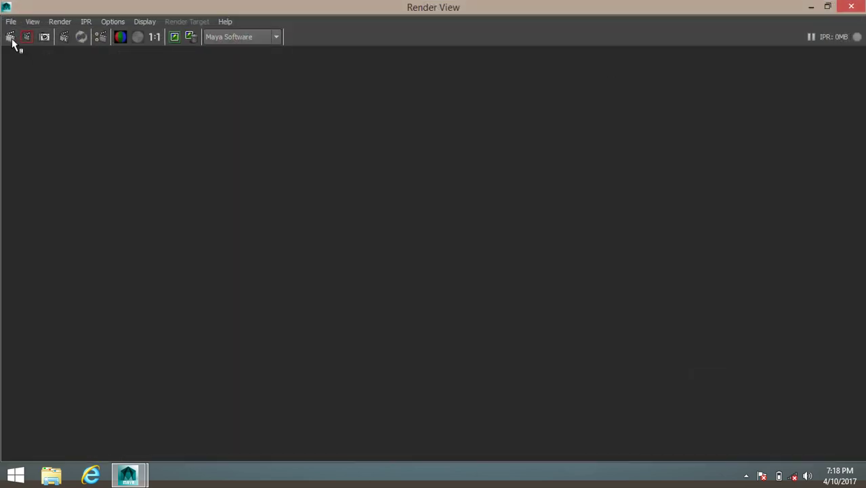
left_click(12, 39)
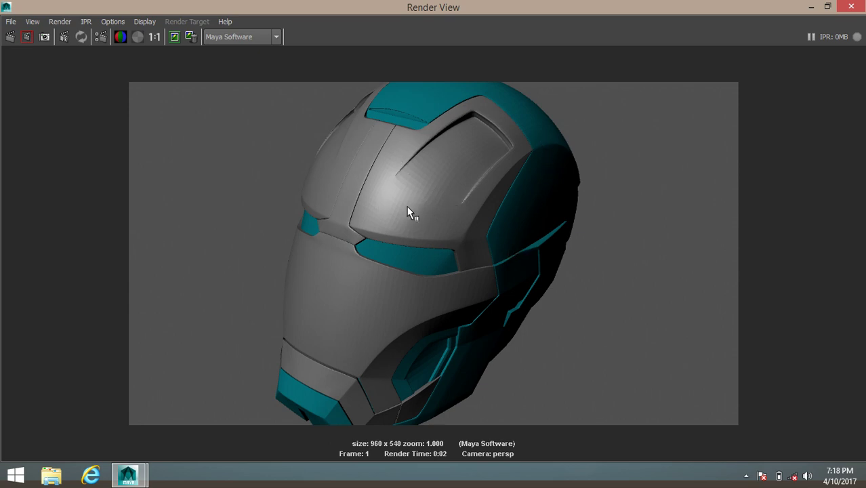
left_click(810, 7)
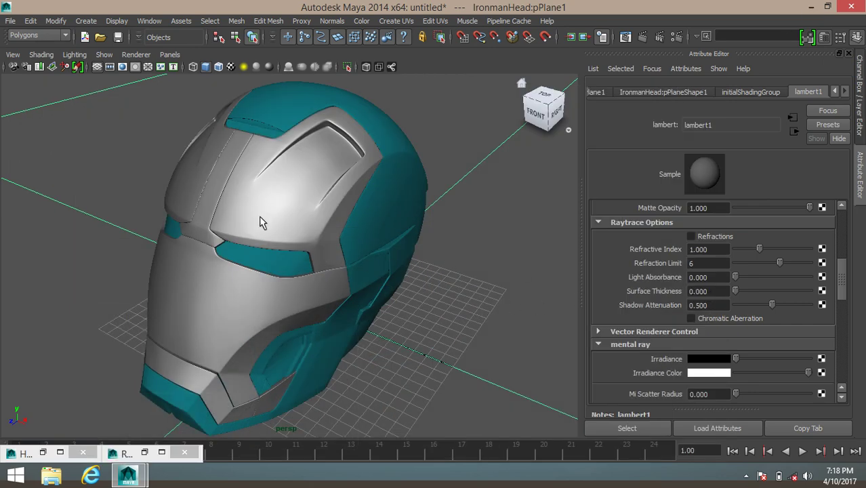
Select the faceplate and brighten blinn1's Specular Color
left_click(342, 255)
left_click(825, 92)
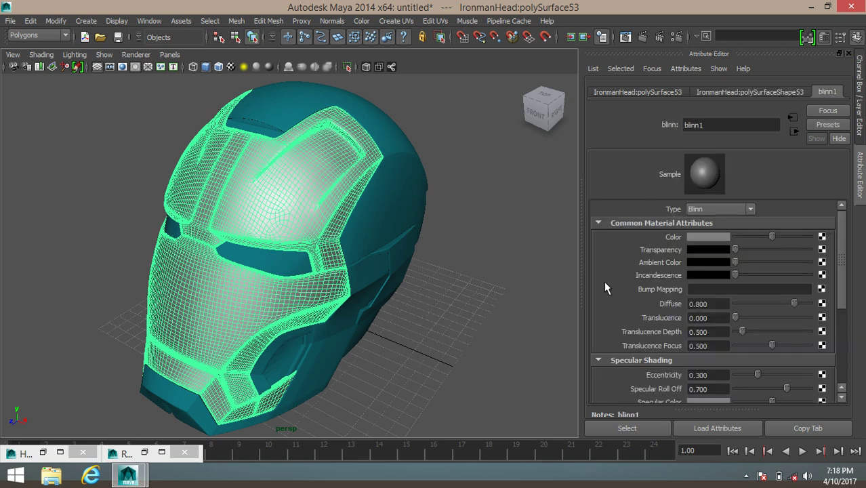
scroll(762, 341, "down", 2)
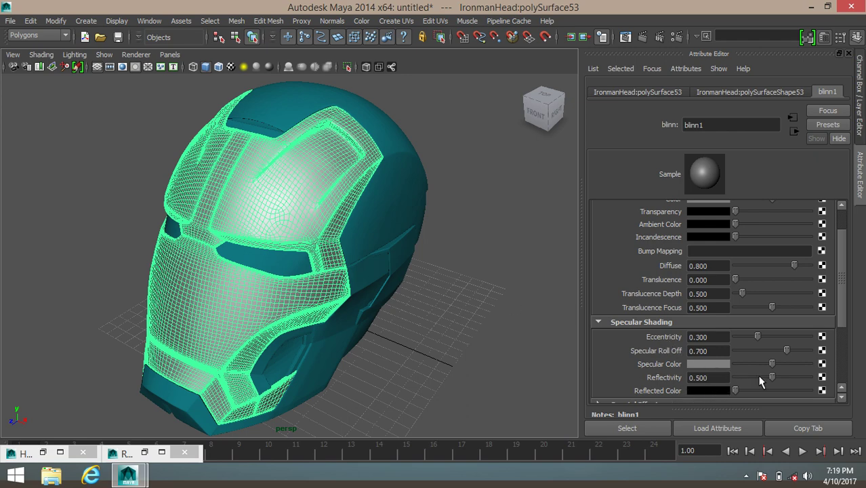
left_click_drag(773, 364, 791, 363)
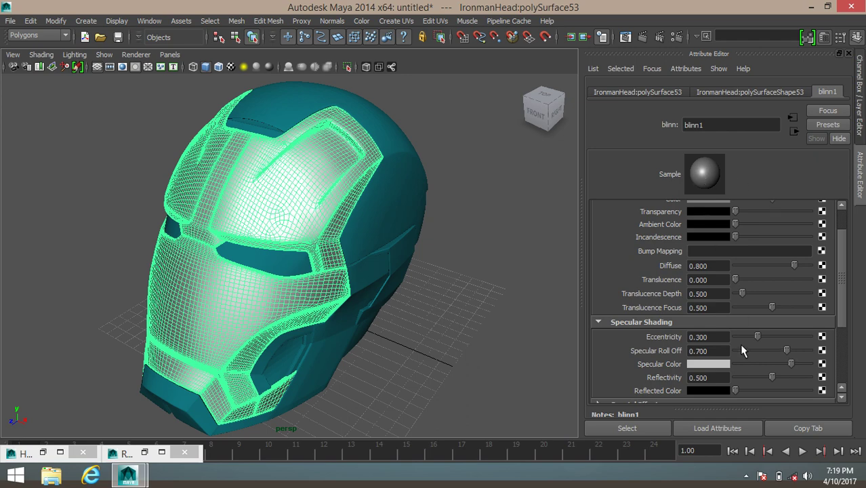
Set blinn1's Specular Roll Off to 0.624 and Reflectivity to 0.863
mouse_move(785, 352)
left_mouse_down()
mouse_move(823, 357)
mouse_move(781, 352)
left_mouse_up()
left_click_drag(772, 377, 791, 382)
left_click_drag(790, 379, 800, 383)
left_click_drag(846, 281, 845, 263)
Make blinn1's colour dark red (H 0, S 1, V 0.5), then reselect the faceplate's blinn1 settings
left_click(692, 240)
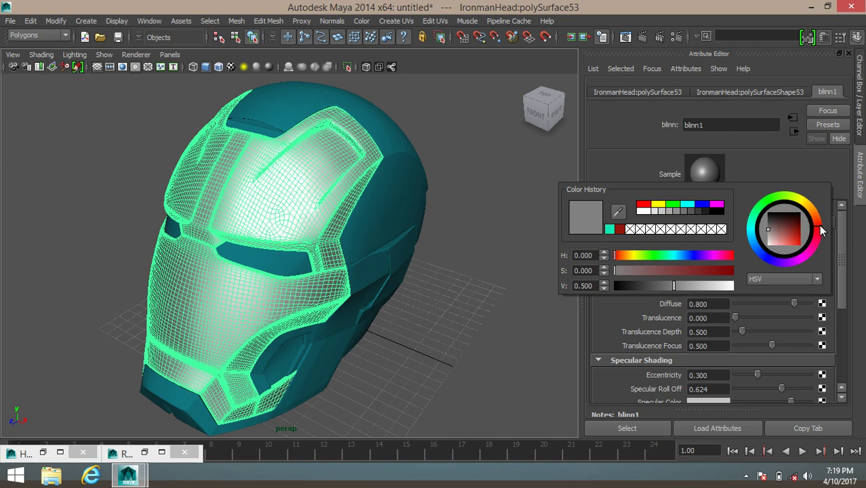
left_click(716, 277)
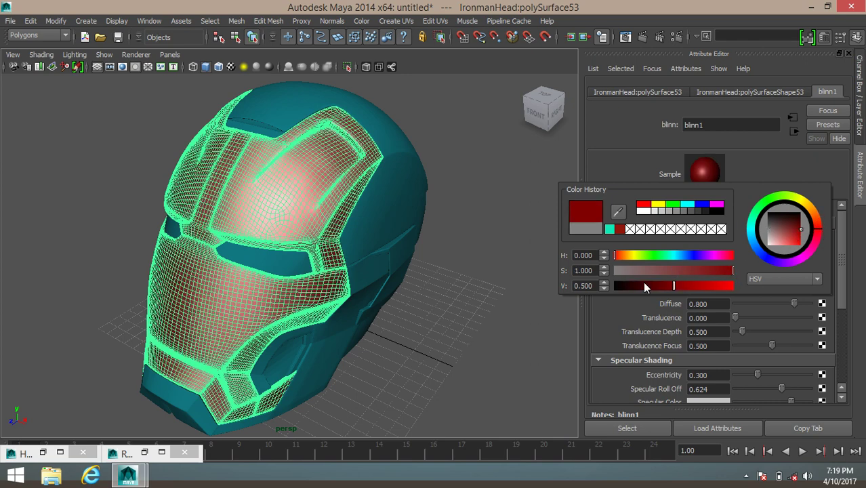
left_click(460, 315)
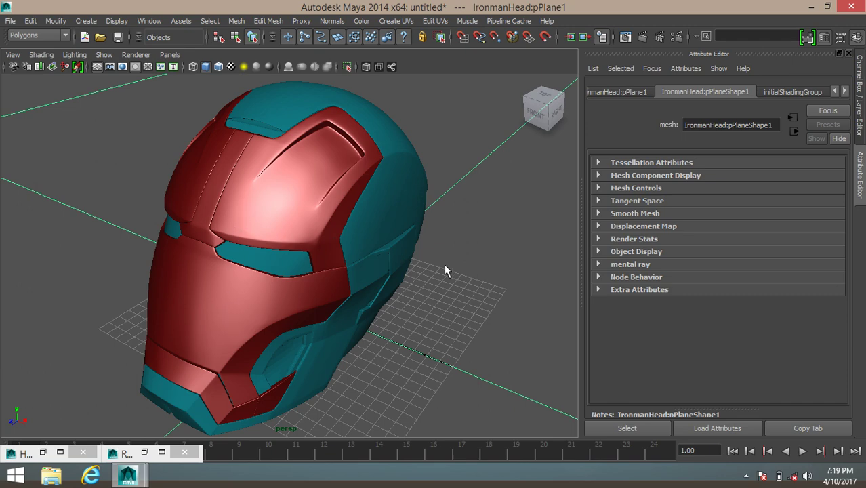
key("ctrl+z")
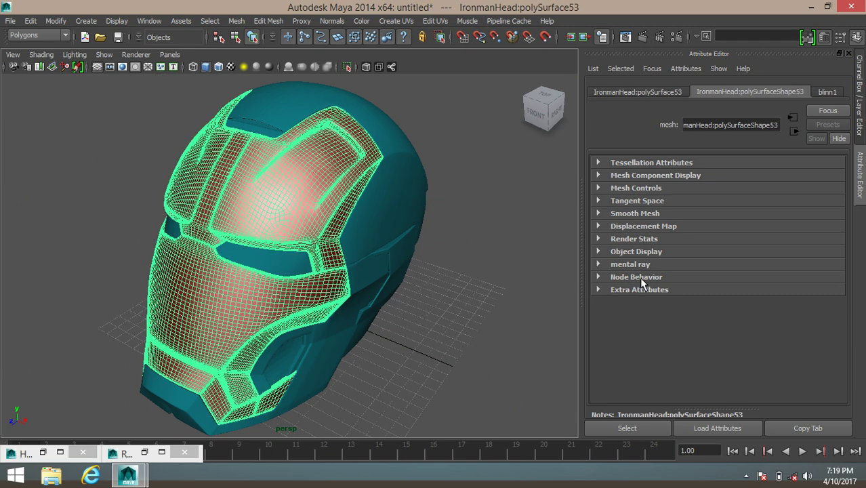
left_click(827, 93)
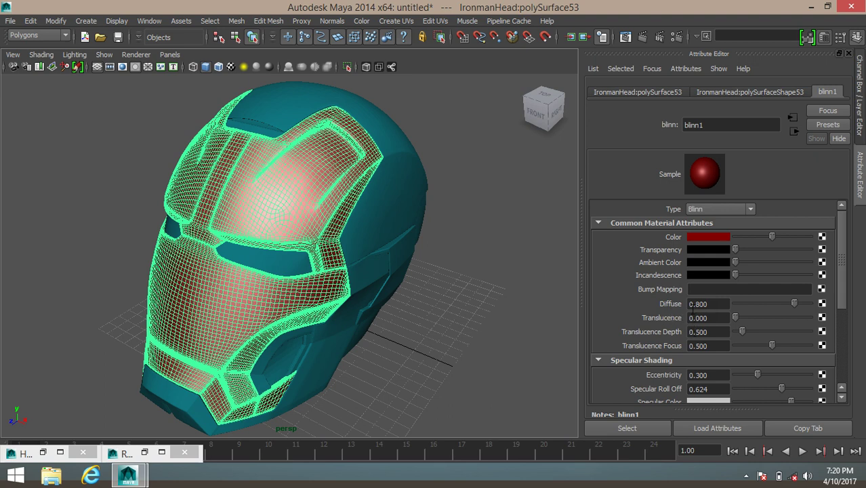
Raise blinn1's Diffuse to 0.863 and deselect the faceplate to view the red finish
left_click(795, 304)
left_click_drag(794, 307, 800, 306)
left_click(440, 255)
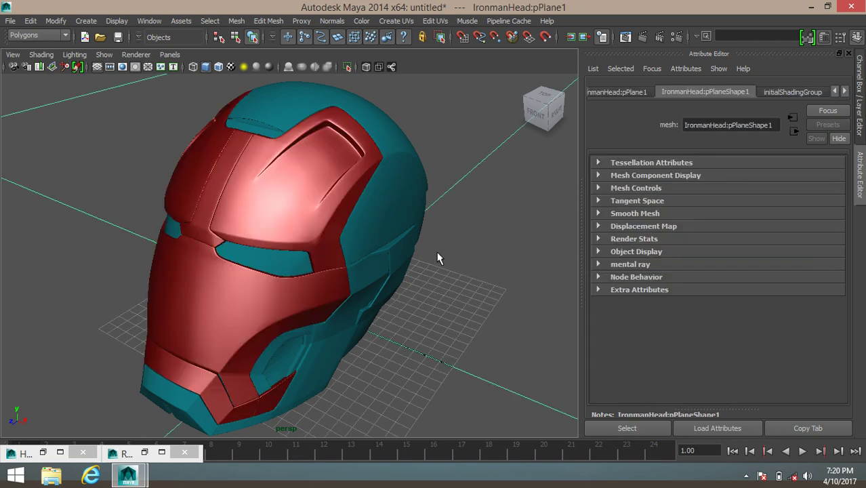
left_click(296, 213)
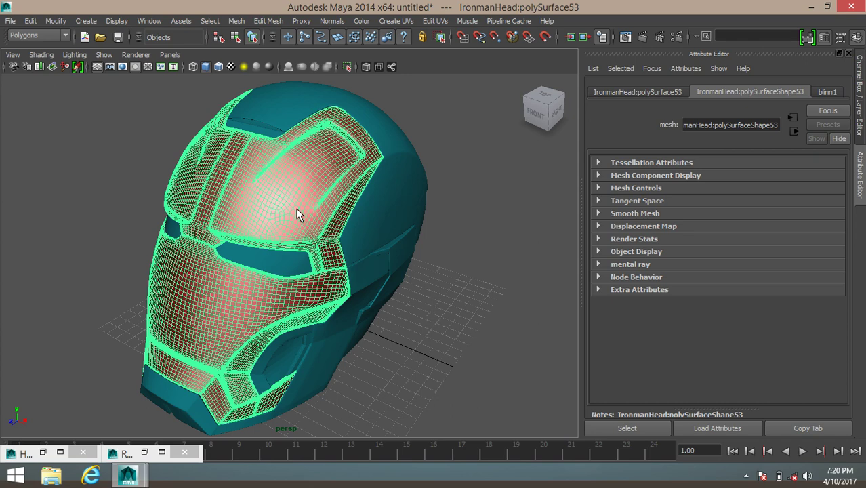
left_click(469, 134)
Zoom and orbit to inspect the finished red-and-teal helmet from a side-on angle
scroll(295, 238, "up", 4)
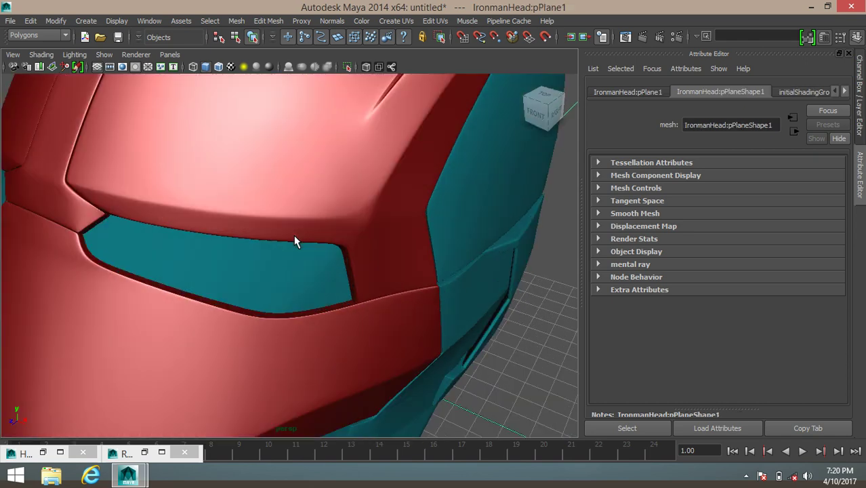
scroll(294, 237, "down", 2)
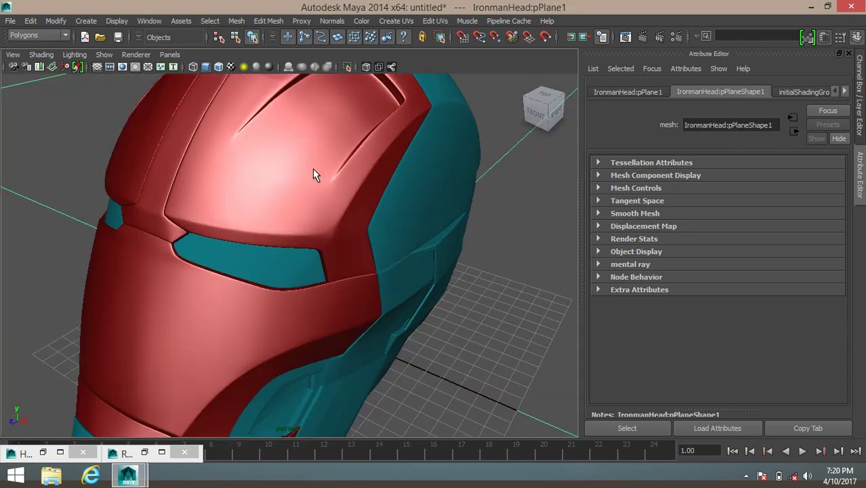
scroll(465, 276, "down", 5)
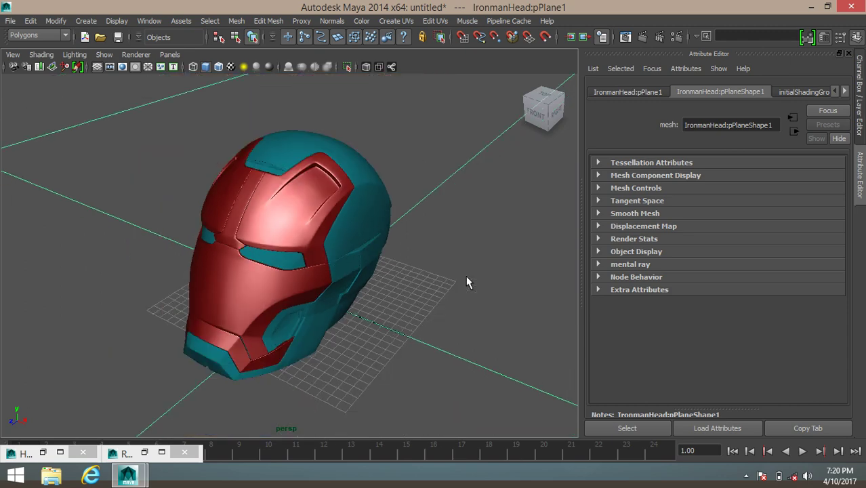
scroll(451, 285, "up", 3)
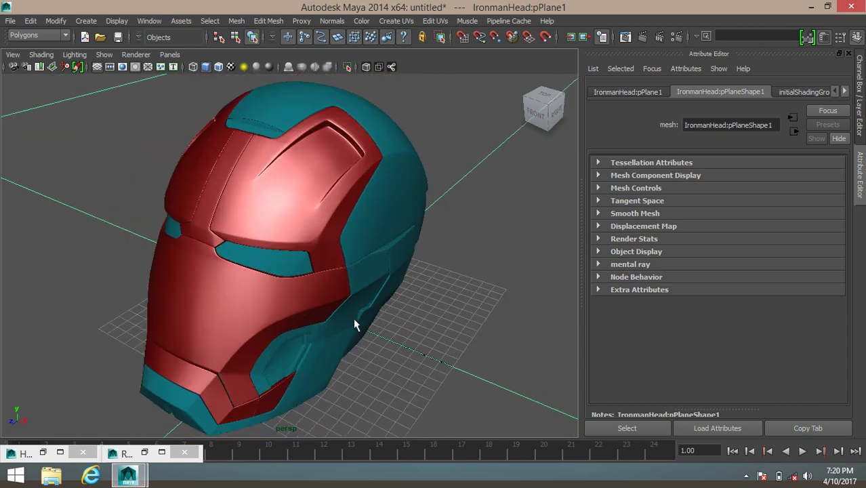
left_click_drag(353, 317, 393, 313, "alt")
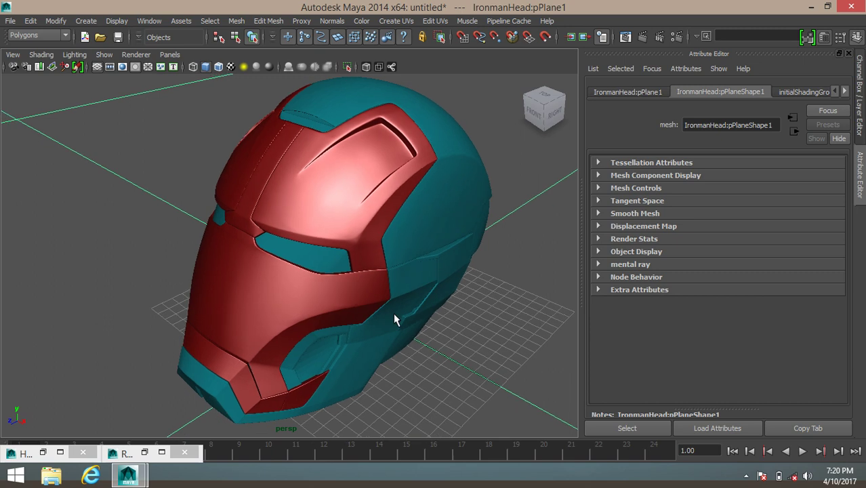